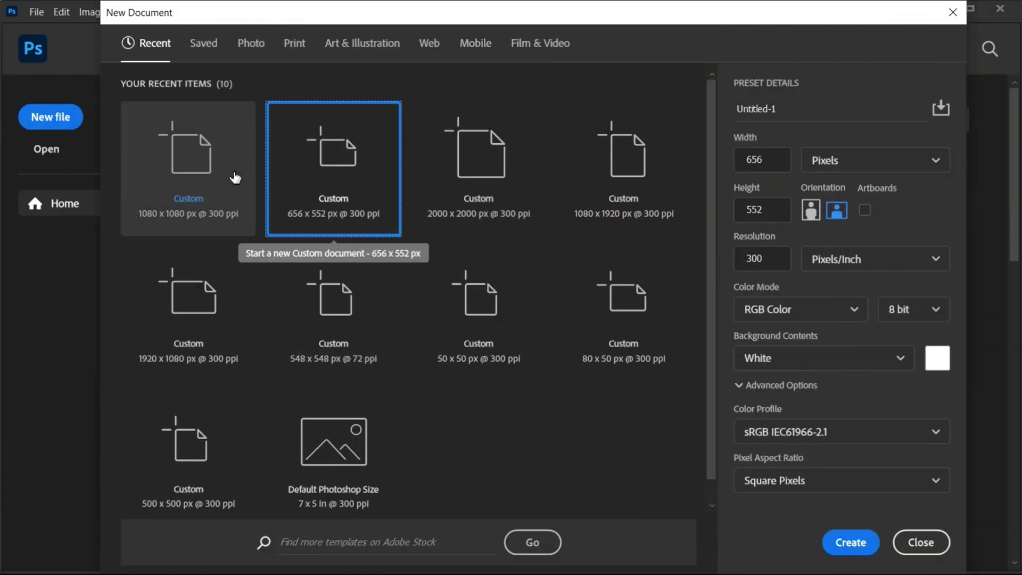
# - Create a blank document from the 1080 x 1080 px, 300 ppi recent preset
pyautogui.click(218, 177)
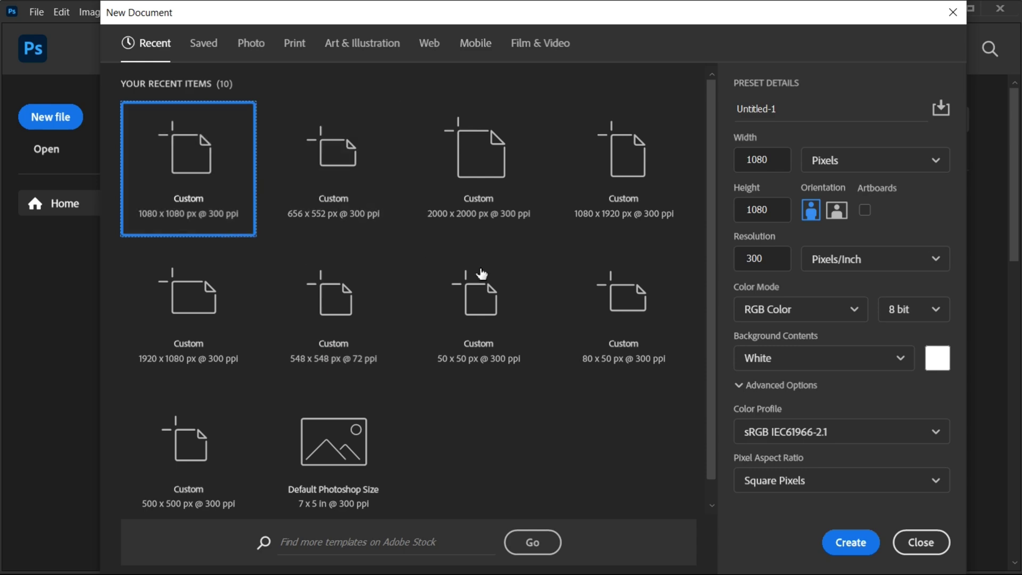
pyautogui.click(854, 540)
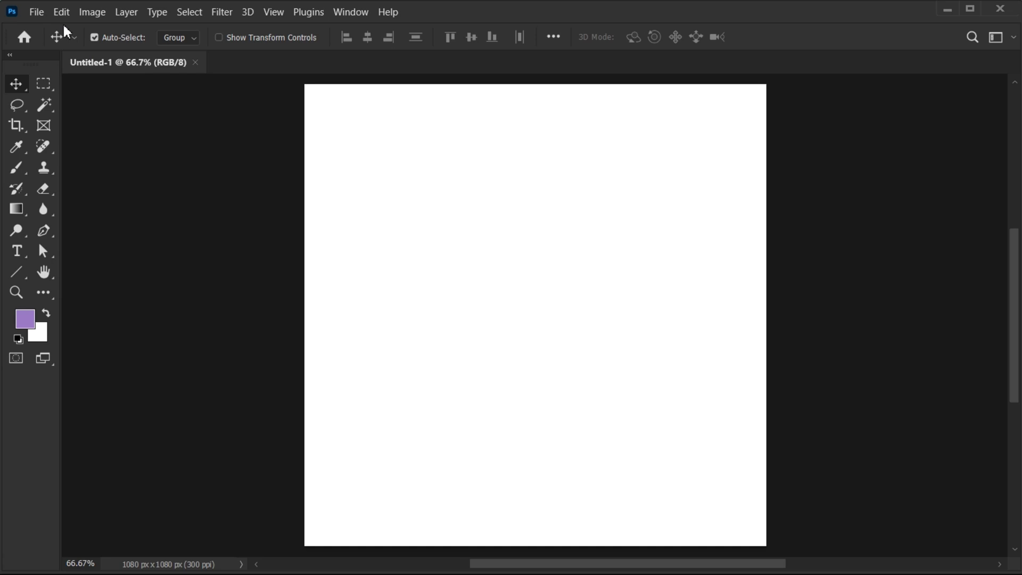
# - Place the girl image into the document as an embedded layer
pyautogui.click(36, 11)
pyautogui.click(112, 315)
pyautogui.click(330, 136)
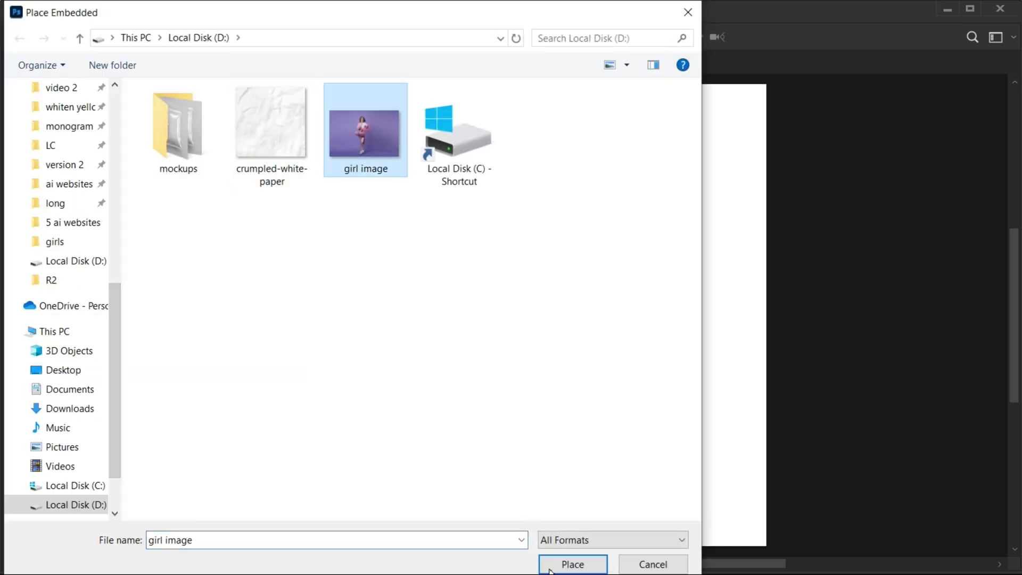
pyautogui.click(572, 564)
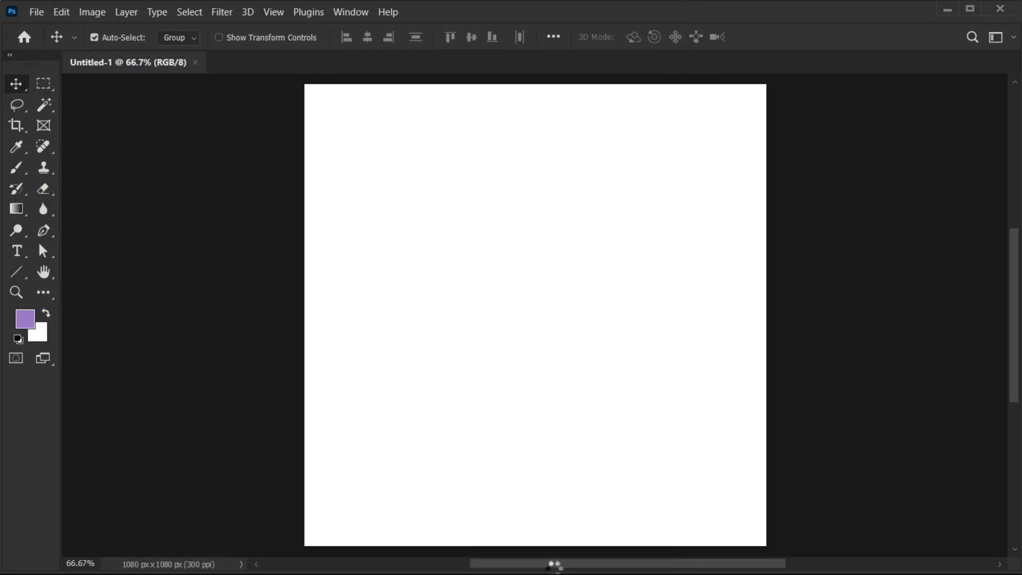
# - Scale the girl photo to about 24.78% so it fills the canvas, centre the woman, and commit
pyautogui.moveTo(534, 467); pyautogui.dragTo(583, 548)
pyautogui.moveTo(511, 347); pyautogui.dragTo(536, 340)
pyautogui.moveTo(565, 548); pyautogui.dragTo(566, 556)
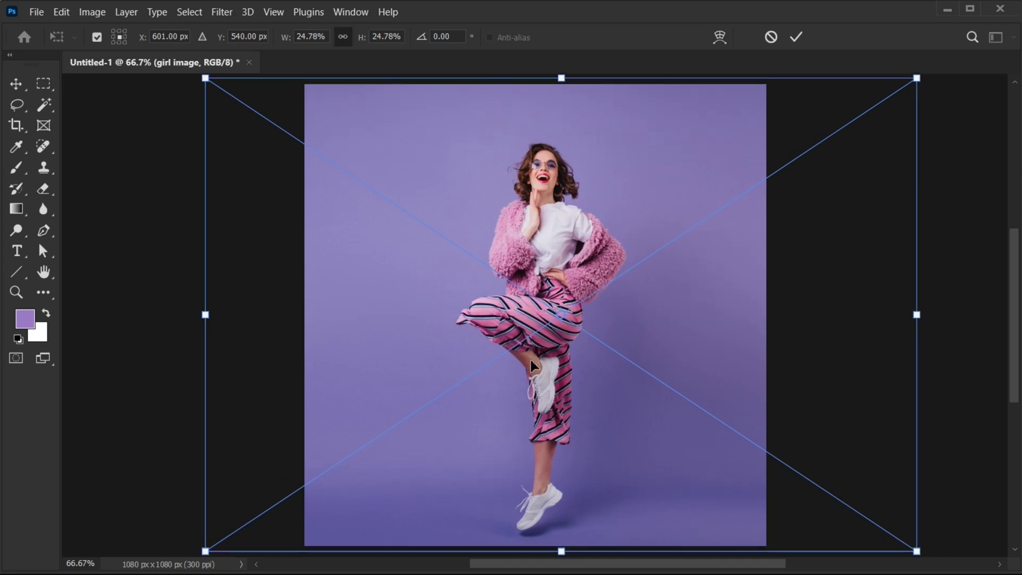
pyautogui.moveTo(542, 358); pyautogui.dragTo(541, 353)
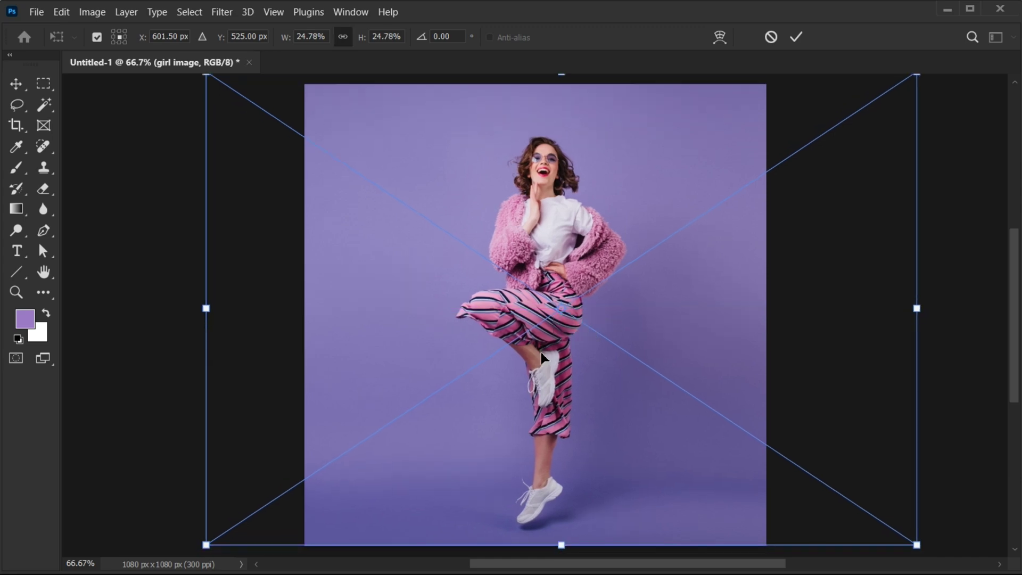
pyautogui.click(796, 36)
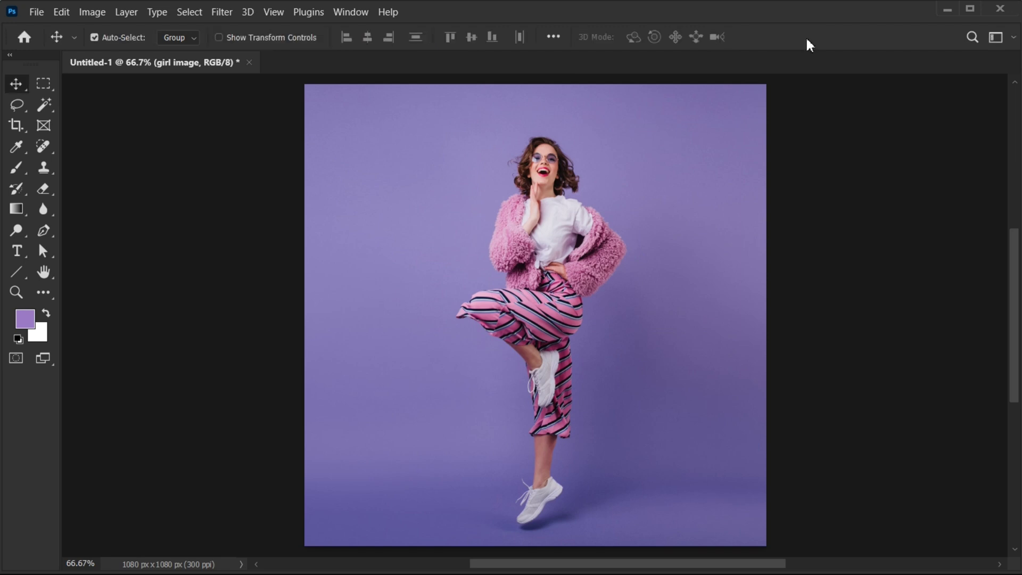
# - Show the Layers panel and auto-select the woman with Select Subject
pyautogui.click(351, 12)
pyautogui.click(461, 327)
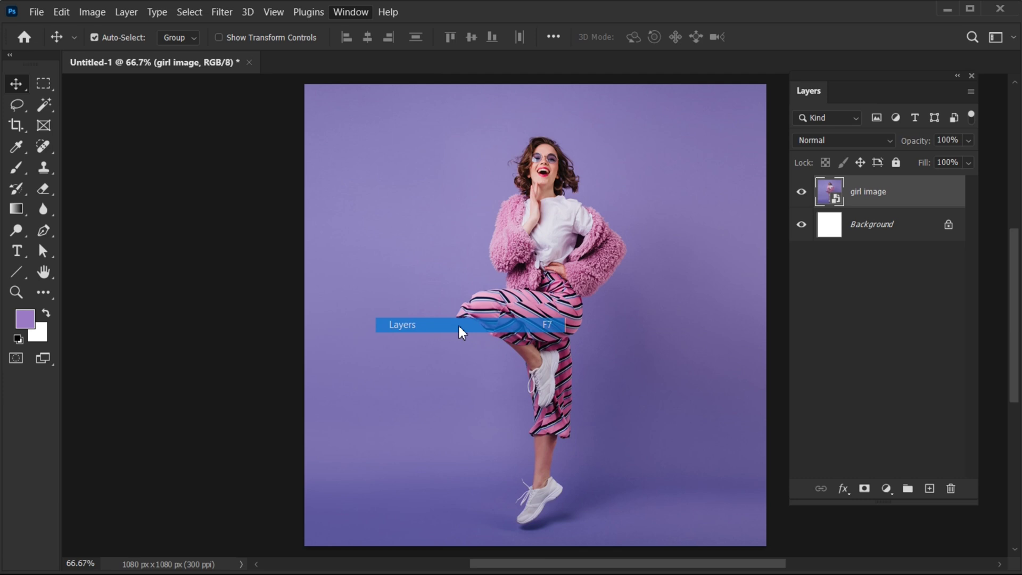
pyautogui.moveTo(603, 386); pyautogui.dragTo(566, 384)
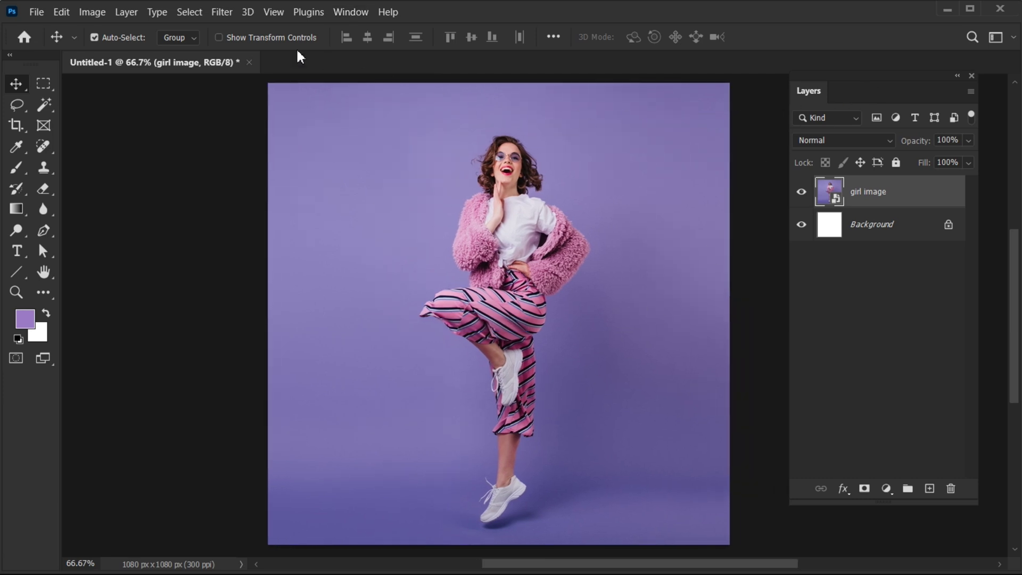
pyautogui.click(196, 9)
pyautogui.click(246, 188)
# - Copy the selected woman onto a new Layer 1, then target the girl image layer
pyautogui.click(120, 11)
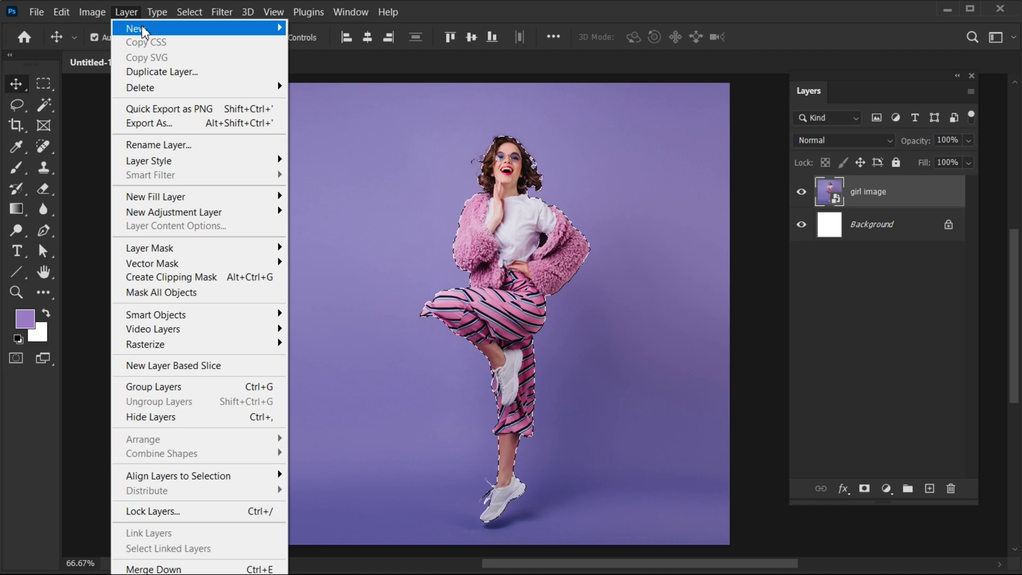
pyautogui.moveTo(189, 30)
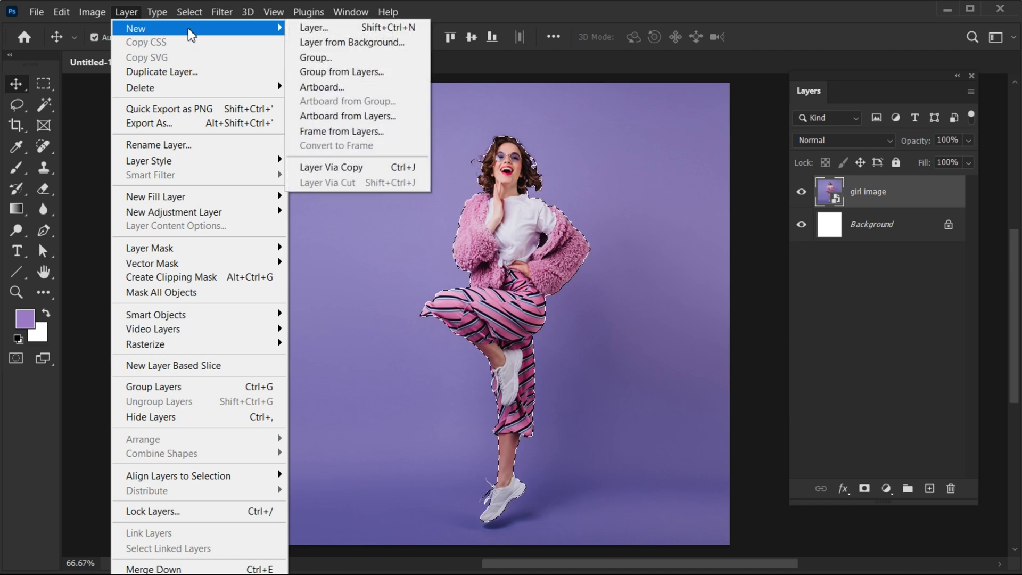
pyautogui.click(371, 169)
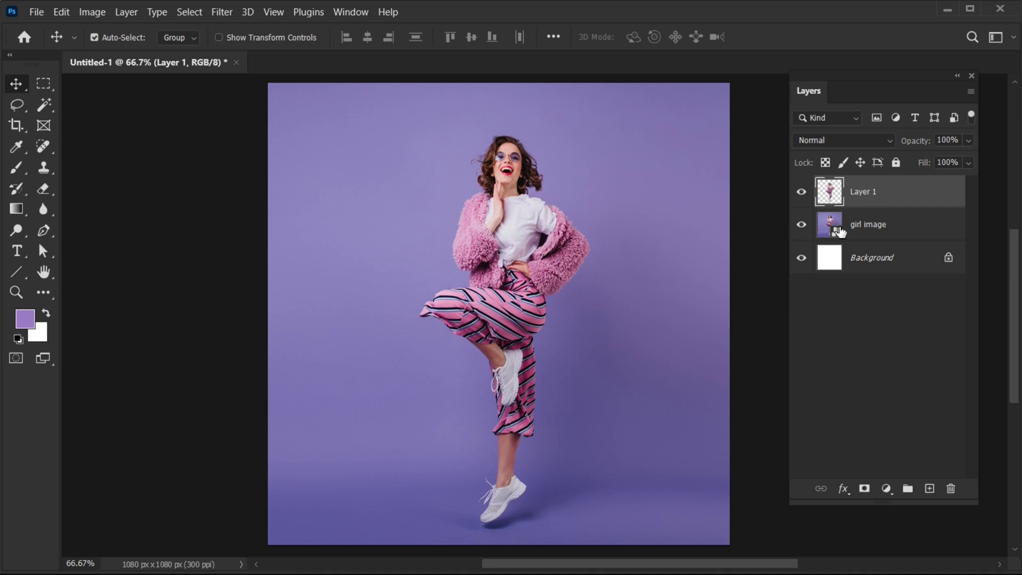
pyautogui.click(862, 232)
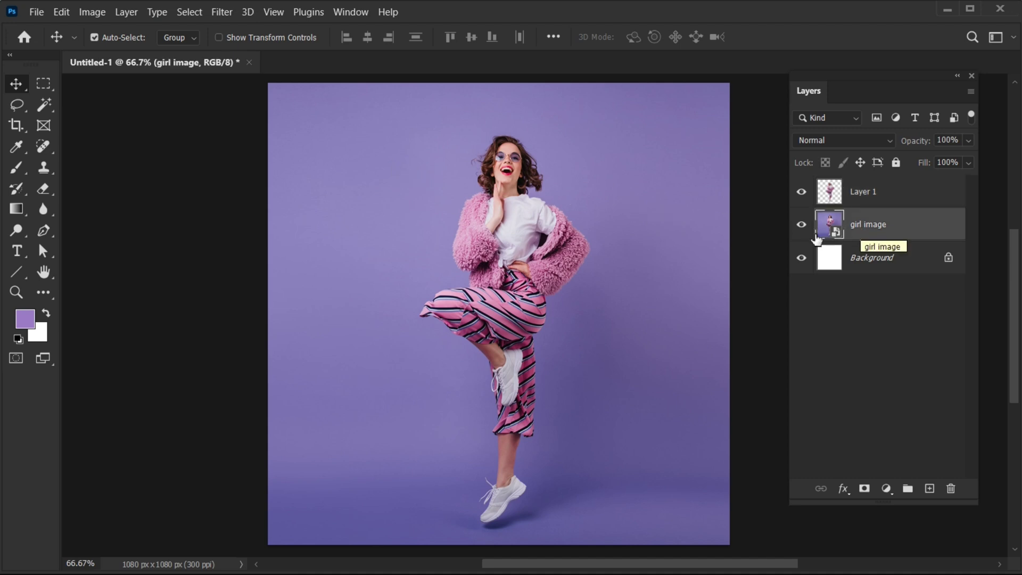
# - Set the Pen tool to Shape mode with a white fill
pyautogui.click(43, 232)
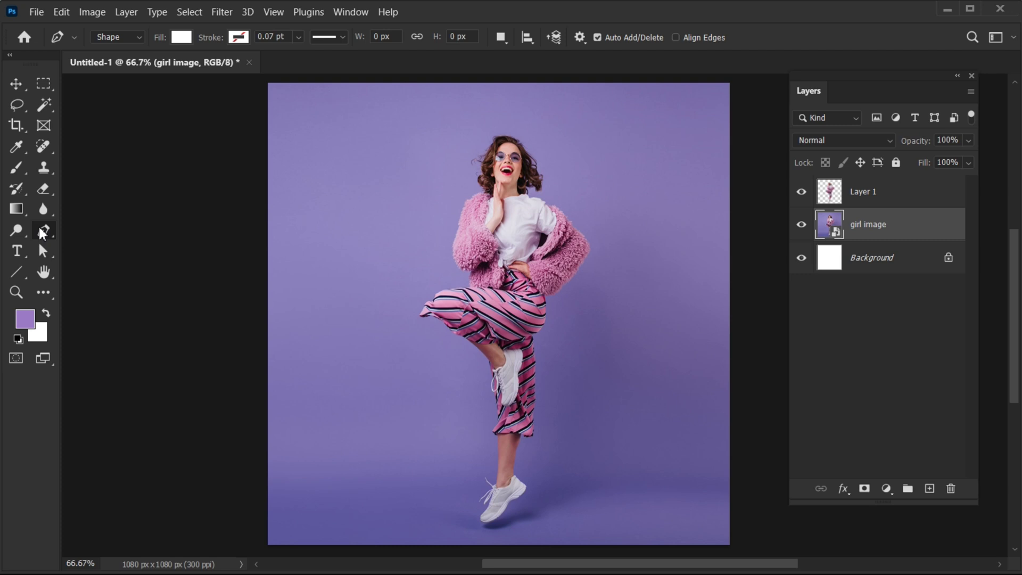
pyautogui.click(114, 31)
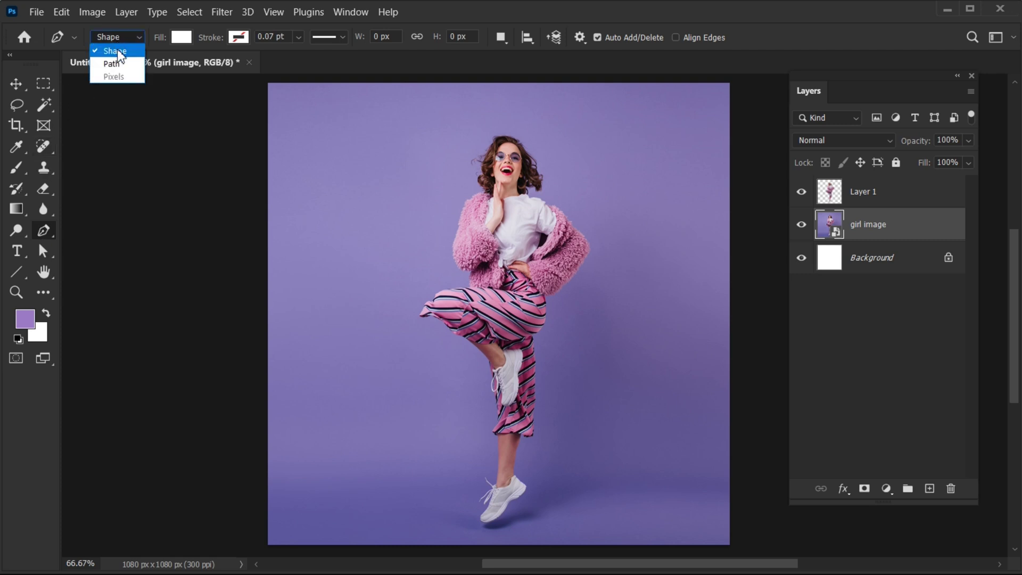
pyautogui.click(116, 47)
pyautogui.click(181, 37)
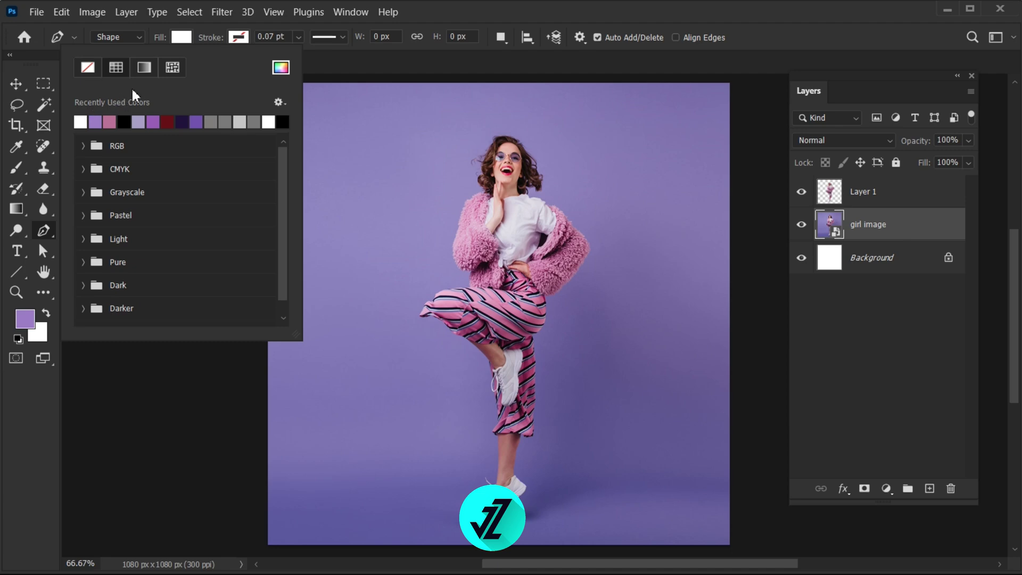
pyautogui.click(175, 36)
# - Zoom and pan in on the woman's lower leg and sneaker
pyautogui.press('z')
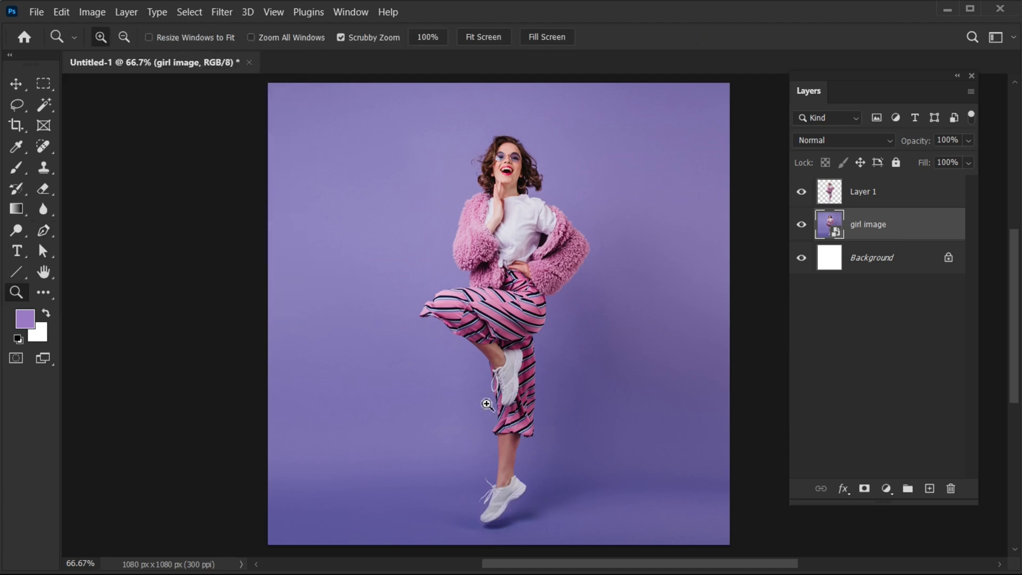
pyautogui.moveTo(487, 404); pyautogui.dragTo(478, 269)
pyautogui.press('p')
pyautogui.hotkey('ctrl', 'space')
pyautogui.moveTo(460, 371)
pyautogui.mouseDown()
pyautogui.moveTo(469, 382)
pyautogui.moveTo(470, 373)
pyautogui.mouseUp()
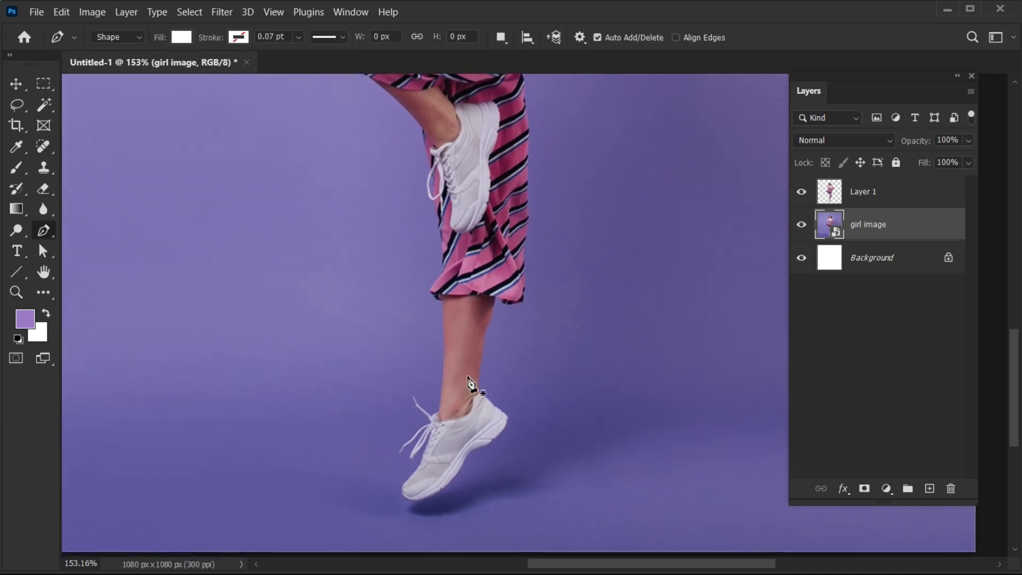
# - Start the white shape below the sneaker heel and trace up along the leg to the calf
pyautogui.click(382, 490)
pyautogui.click(398, 464)
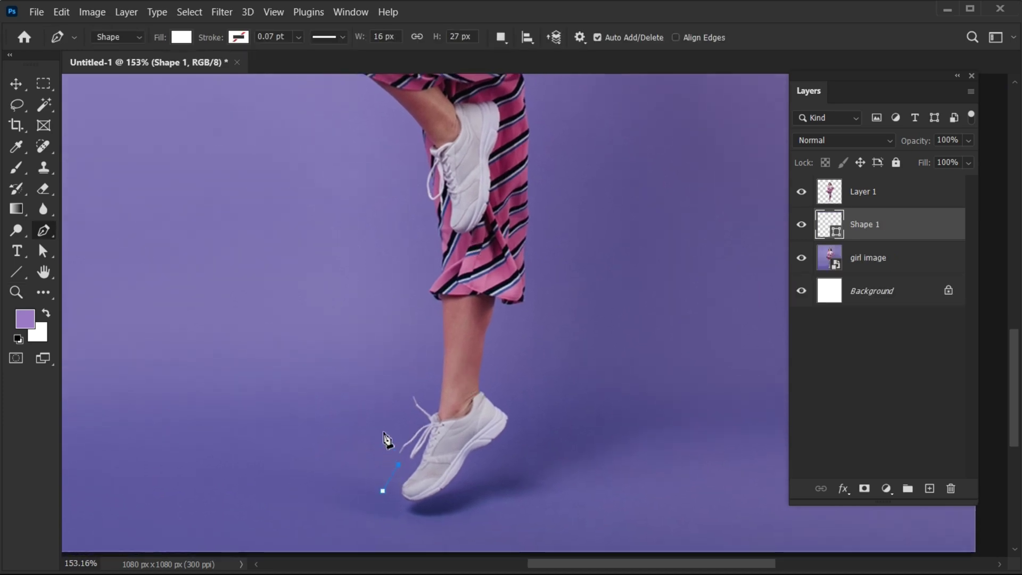
pyautogui.click(382, 432)
pyautogui.click(411, 380)
pyautogui.click(431, 364)
pyautogui.click(420, 298)
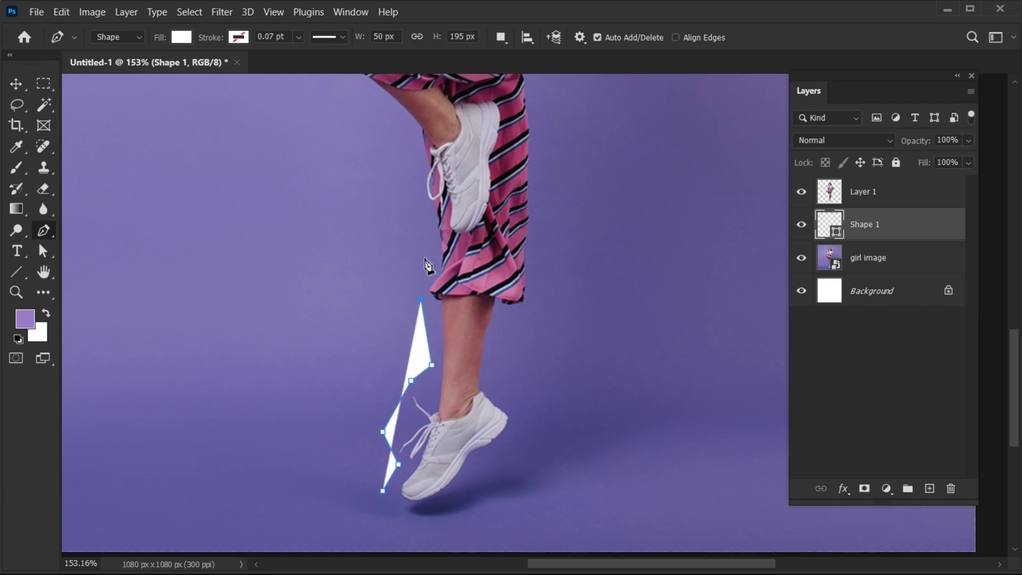
pyautogui.click(423, 238)
pyautogui.click(413, 172)
# - Continue the white outline around the bent, raised knee
pyautogui.moveTo(467, 157); pyautogui.dragTo(474, 366)
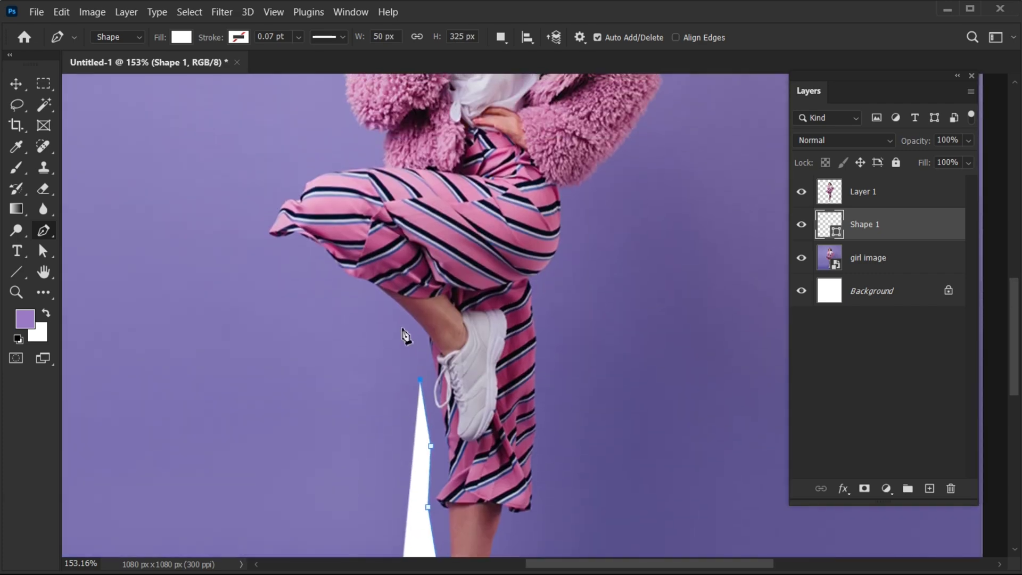
pyautogui.click(402, 328)
pyautogui.click(349, 296)
pyautogui.click(349, 296)
pyautogui.click(298, 253)
pyautogui.click(250, 240)
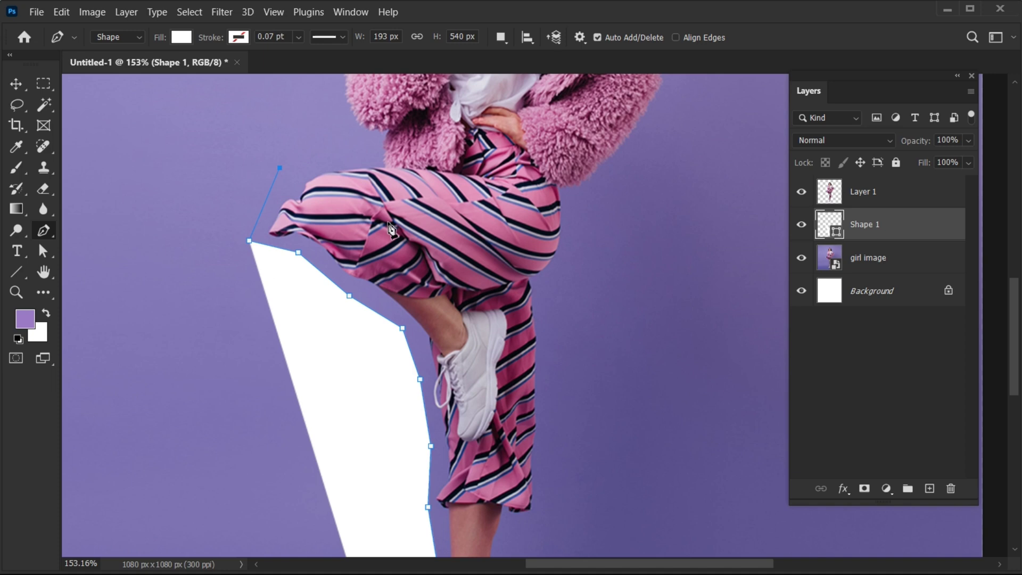
pyautogui.click(280, 166)
# - Extend the outline past the waist and up the woman's side
pyautogui.moveTo(384, 215); pyautogui.dragTo(430, 399)
pyautogui.click(360, 334)
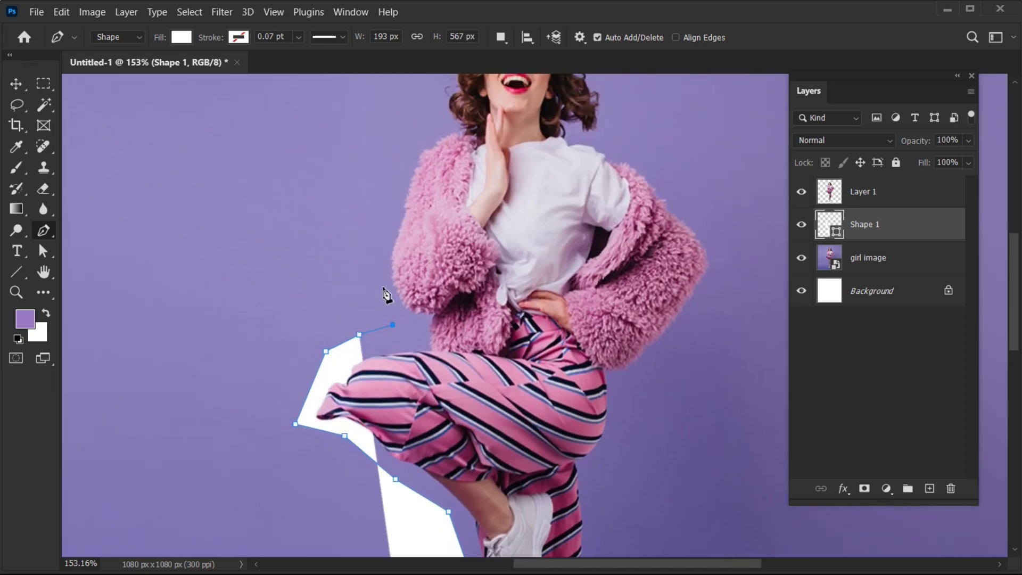
pyautogui.click(393, 324)
pyautogui.click(371, 266)
pyautogui.click(396, 198)
pyautogui.moveTo(429, 201); pyautogui.dragTo(467, 340)
pyautogui.hotkey('ctrl', 'z')
# - Add outline points beside the jacket up toward the head
pyautogui.click(424, 348)
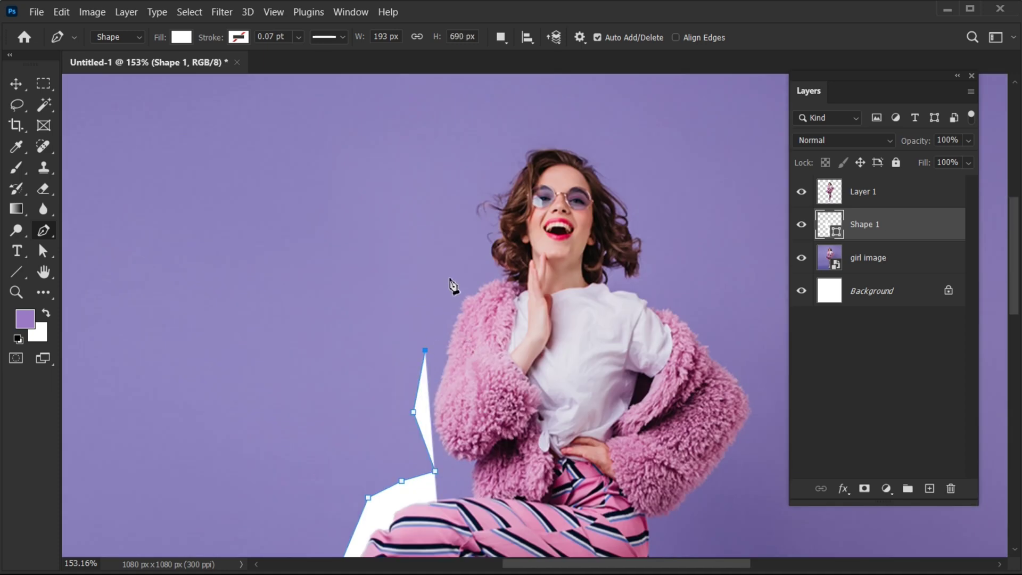
pyautogui.click(448, 279)
pyautogui.click(469, 255)
pyautogui.click(460, 220)
# - Trace the outline around the head and hair and down its far side
pyautogui.moveTo(508, 271); pyautogui.dragTo(434, 286)
pyautogui.click(391, 204)
pyautogui.click(422, 180)
pyautogui.click(442, 147)
pyautogui.click(506, 153)
pyautogui.click(548, 199)
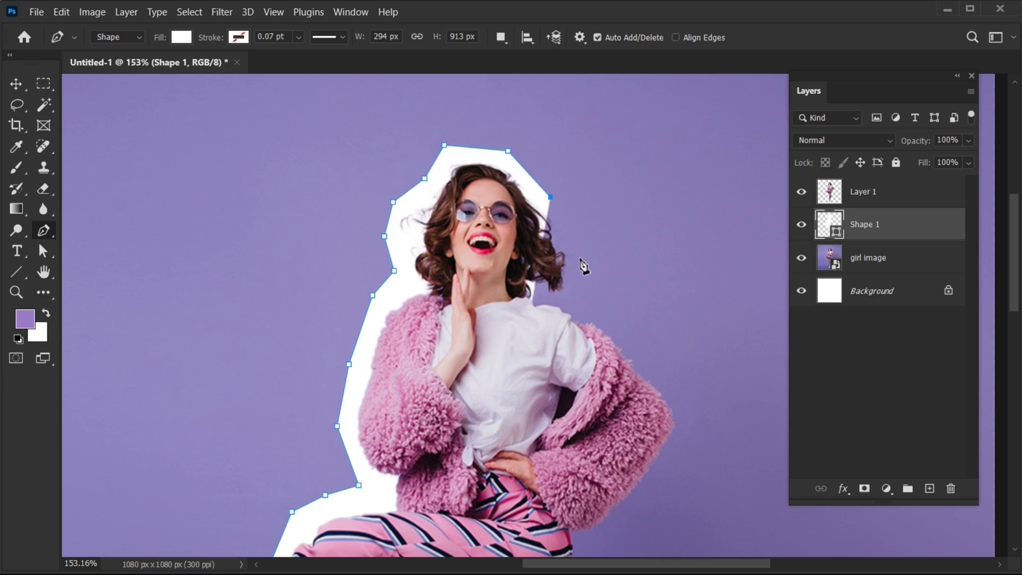
pyautogui.click(576, 264)
pyautogui.click(571, 299)
# - Continue the outline around the right sleeve and down the hip
pyautogui.moveTo(547, 322); pyautogui.dragTo(483, 284)
pyautogui.click(522, 287)
pyautogui.click(565, 338)
pyautogui.click(594, 384)
pyautogui.click(554, 439)
pyautogui.moveTo(524, 463); pyautogui.dragTo(583, 276)
pyautogui.click(578, 299)
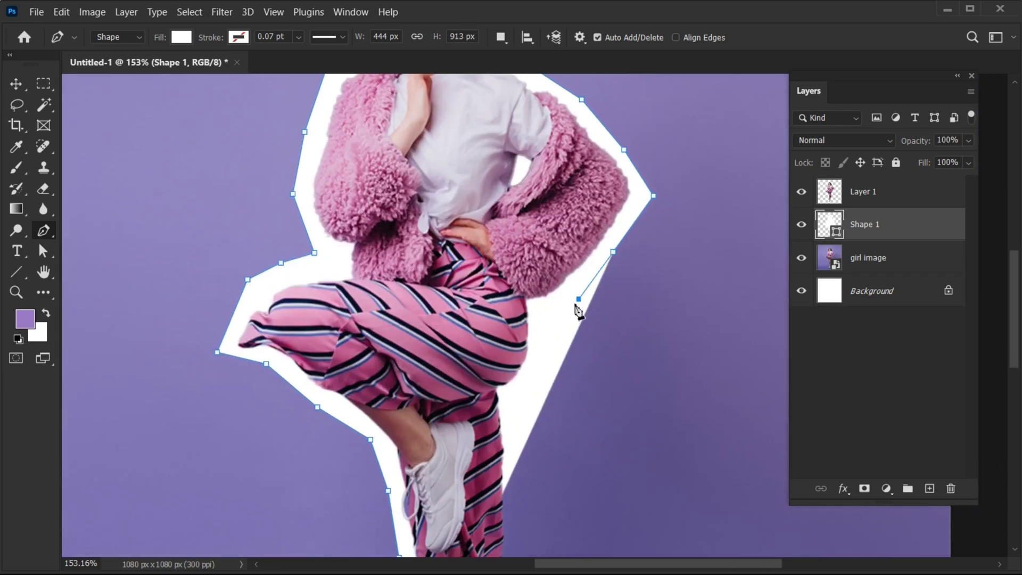
pyautogui.click(545, 327)
pyautogui.click(519, 404)
# - Trace down the right side of the leg and beside the shin
pyautogui.moveTo(526, 452); pyautogui.dragTo(583, 274)
pyautogui.click(586, 285)
pyautogui.click(578, 346)
pyautogui.click(575, 419)
pyautogui.moveTo(537, 454); pyautogui.dragTo(536, 278)
pyautogui.moveTo(618, 296); pyautogui.dragTo(618, 321)
pyautogui.click(571, 303)
pyautogui.click(537, 317)
# - Outline around and below the shoe and close the shape at its starting point
pyautogui.click(533, 367)
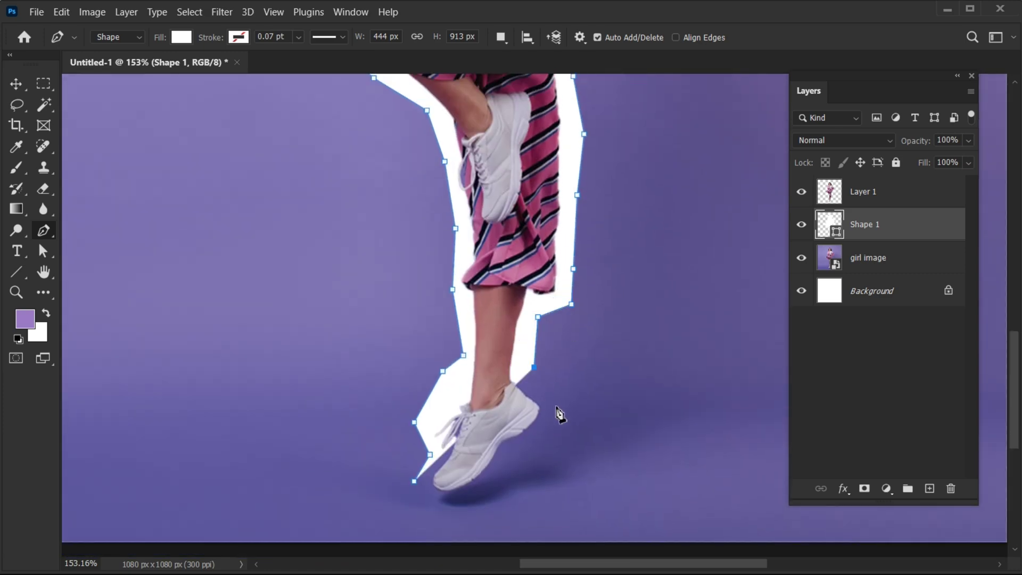
pyautogui.click(556, 405)
pyautogui.click(532, 452)
pyautogui.click(505, 468)
pyautogui.click(465, 507)
pyautogui.click(423, 499)
pyautogui.click(415, 481)
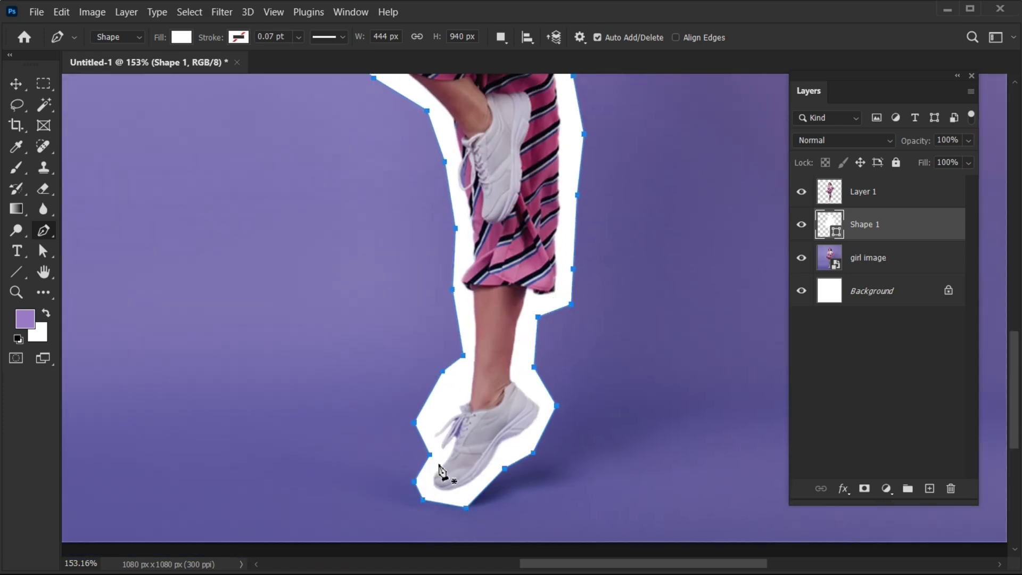
pyautogui.hotkey('ctrl', '0')
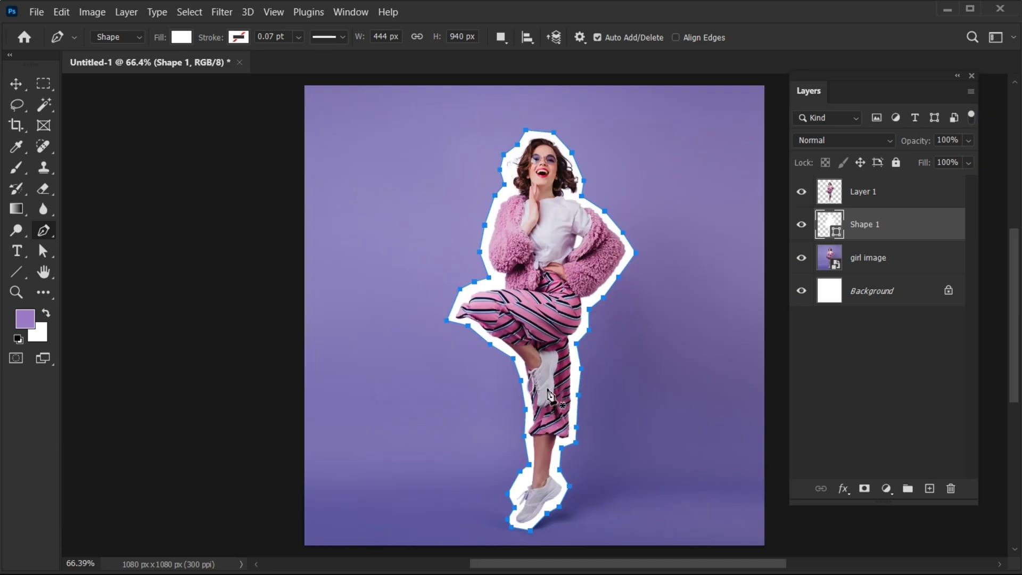
# - Nudge the border's anchor points near the right ankle, calf and under the shoe outward
pyautogui.press('v')
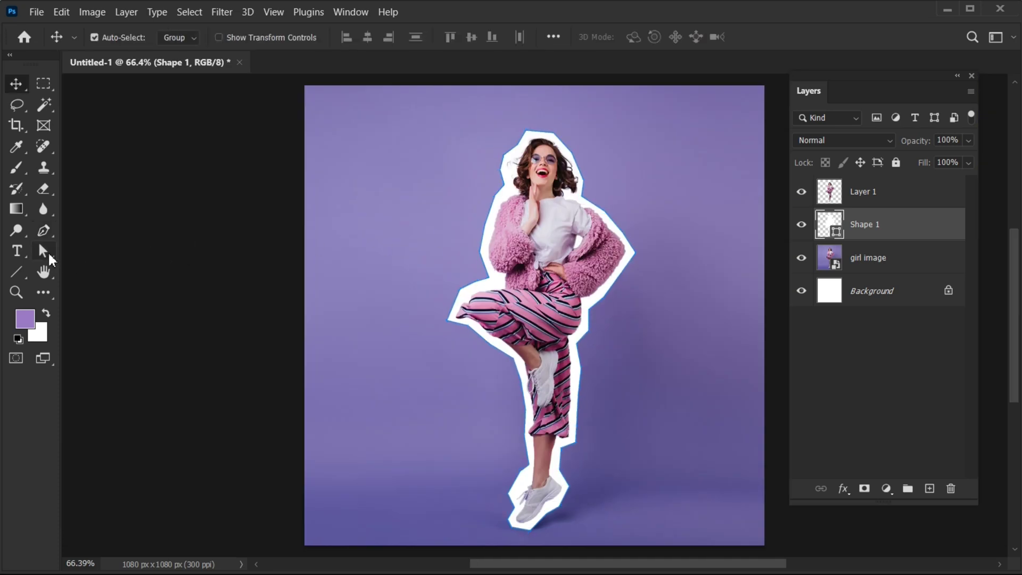
pyautogui.click(46, 252)
pyautogui.press('z')
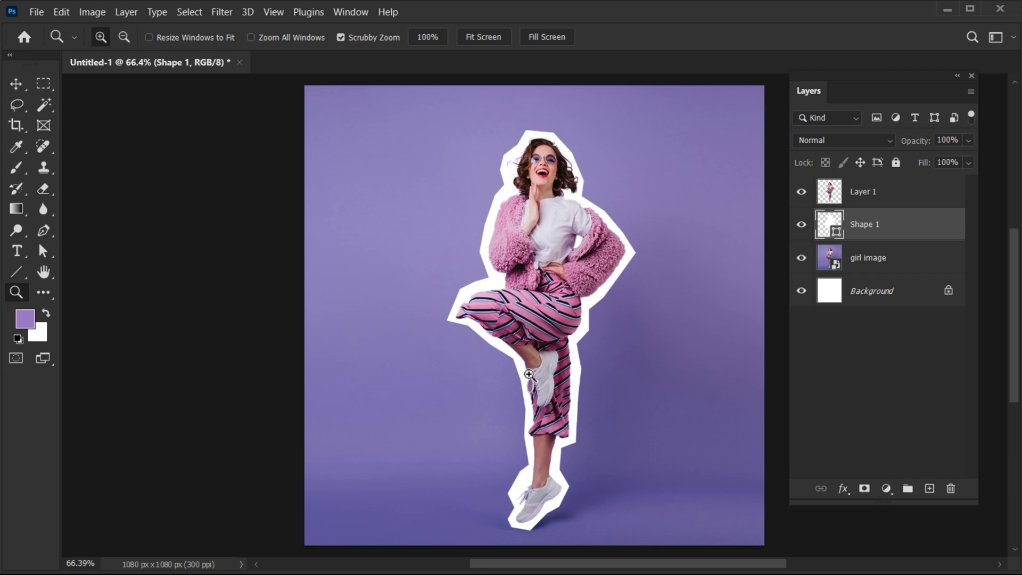
pyautogui.moveTo(512, 402); pyautogui.dragTo(512, 403)
pyautogui.press('a')
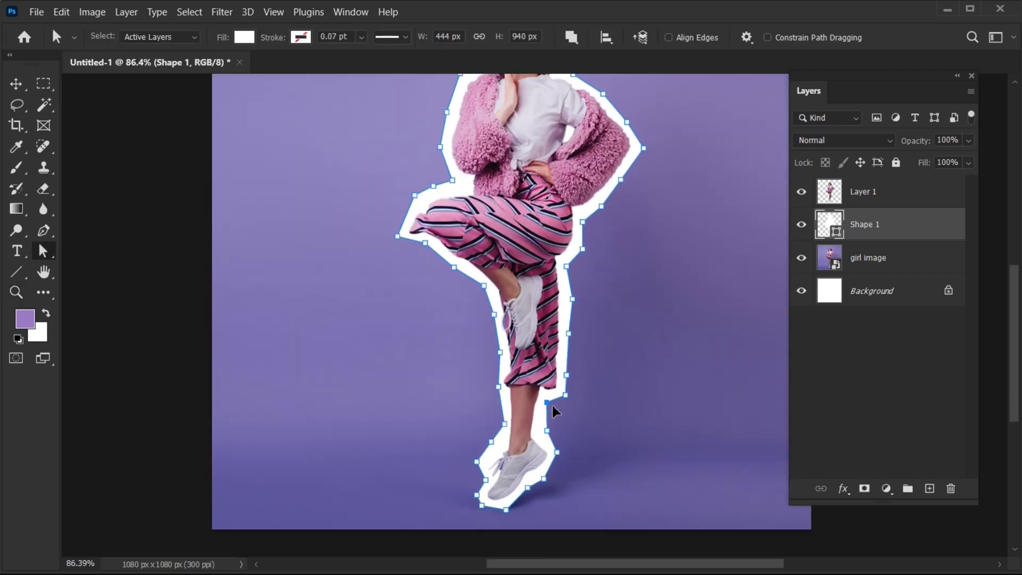
pyautogui.moveTo(548, 403); pyautogui.dragTo(571, 394)
pyautogui.click(568, 334)
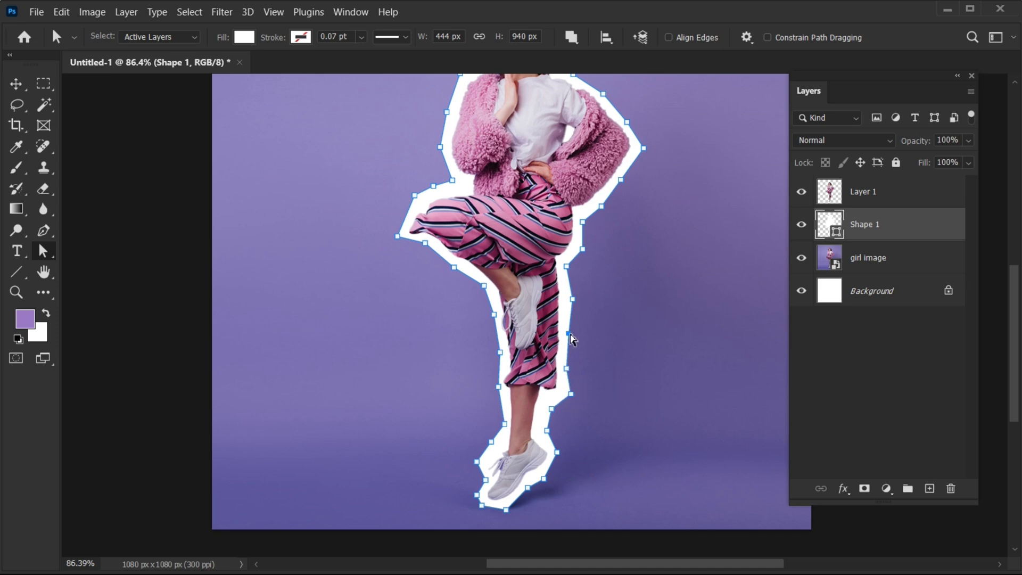
pyautogui.scroll(2, 602, 266)
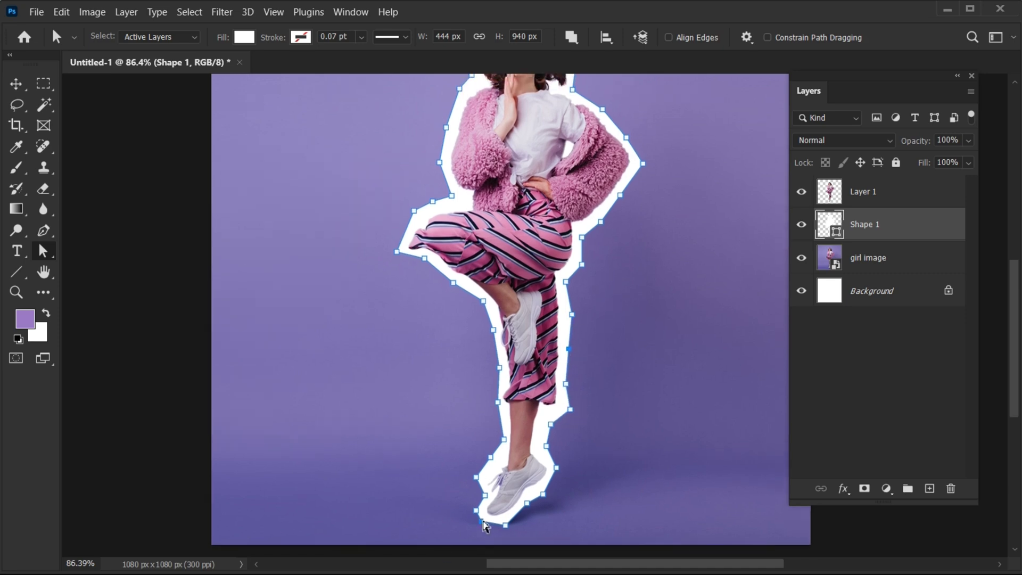
pyautogui.moveTo(505, 525); pyautogui.dragTo(506, 528)
# - Adjust the border points above the head and beside the left shoulder
pyautogui.scroll(5, 574, 226)
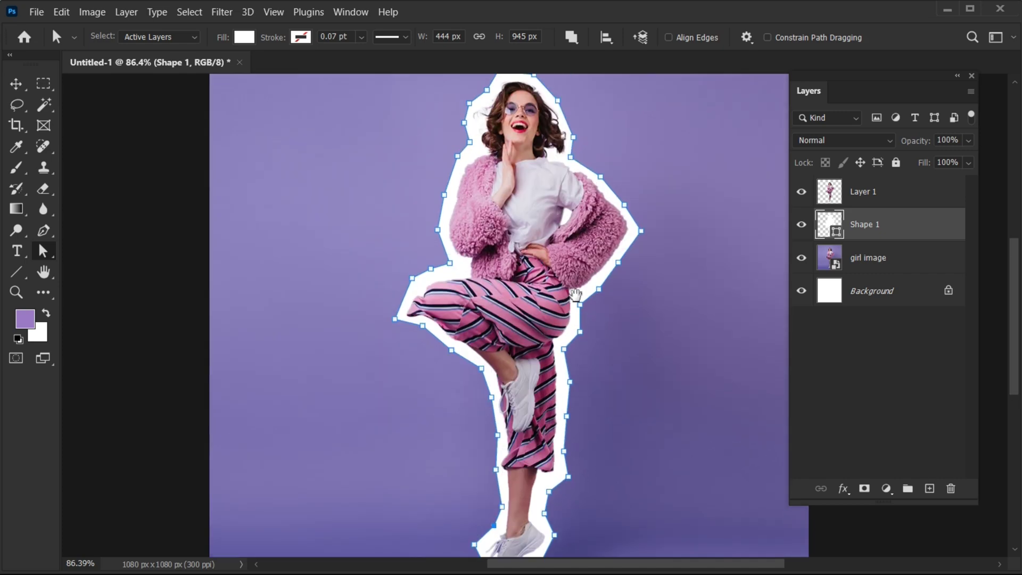
pyautogui.click(501, 89)
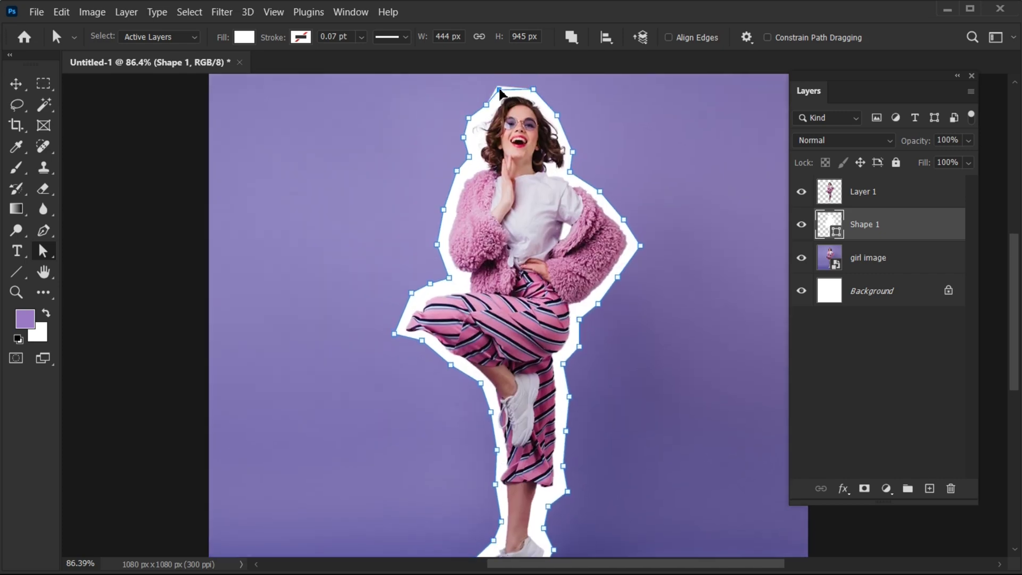
pyautogui.moveTo(444, 212); pyautogui.dragTo(447, 215)
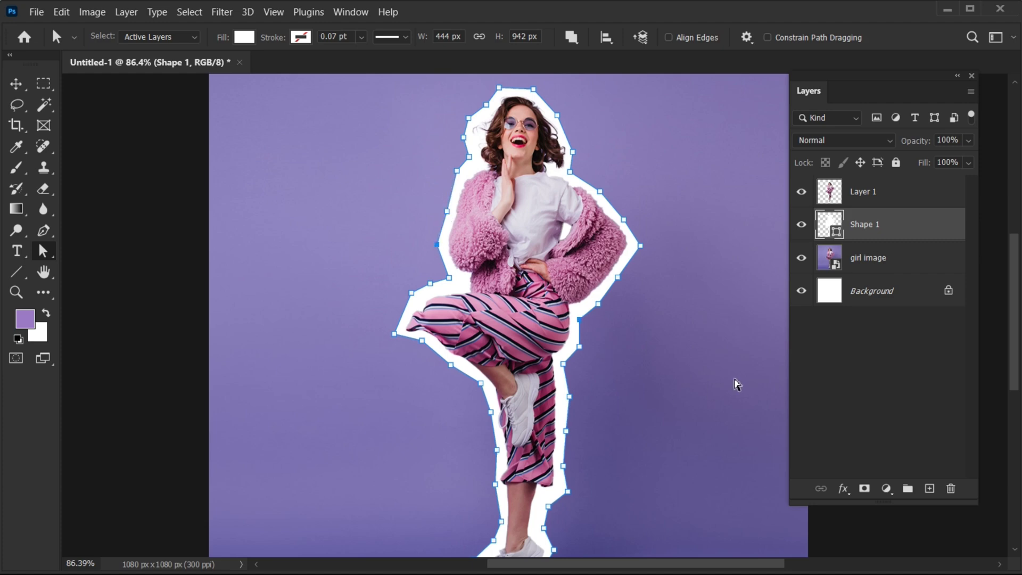
pyautogui.click(16, 83)
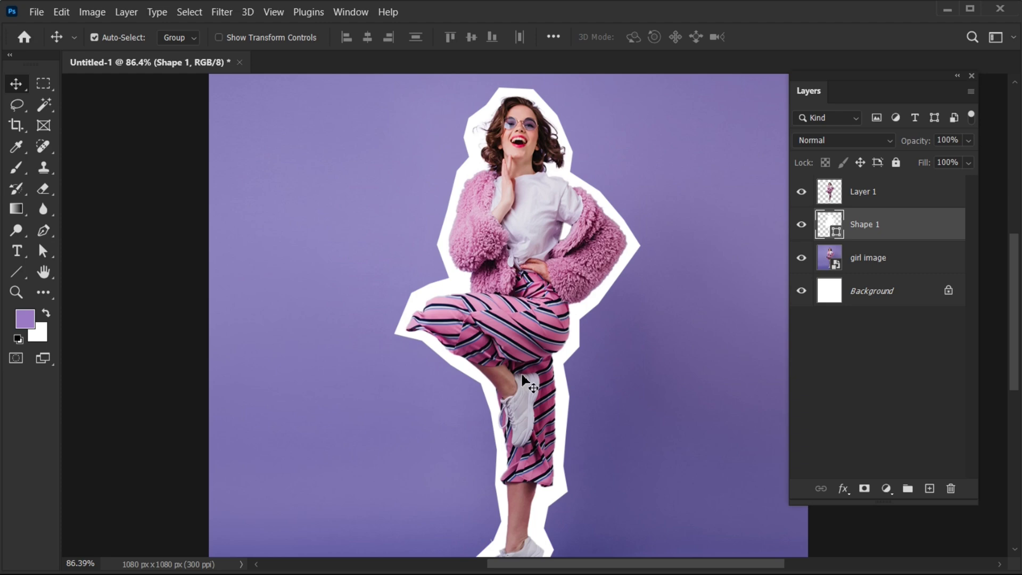
pyautogui.scroll(-1, 685, 426)
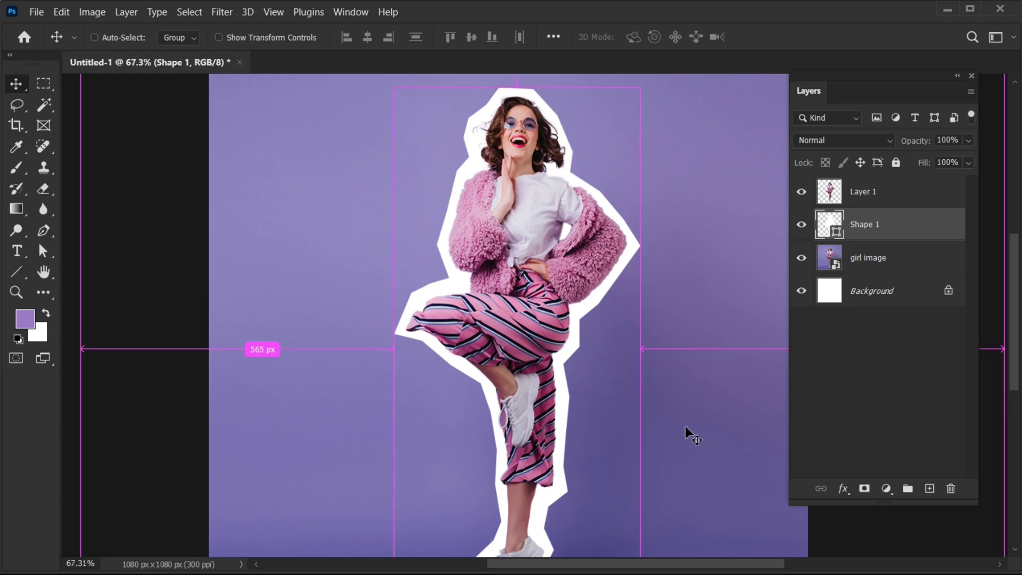
# - Give Shape 1 a Drop Shadow (7 px distance, 8% spread, 38 px size), then select Layer 1
pyautogui.rightClick(857, 240)
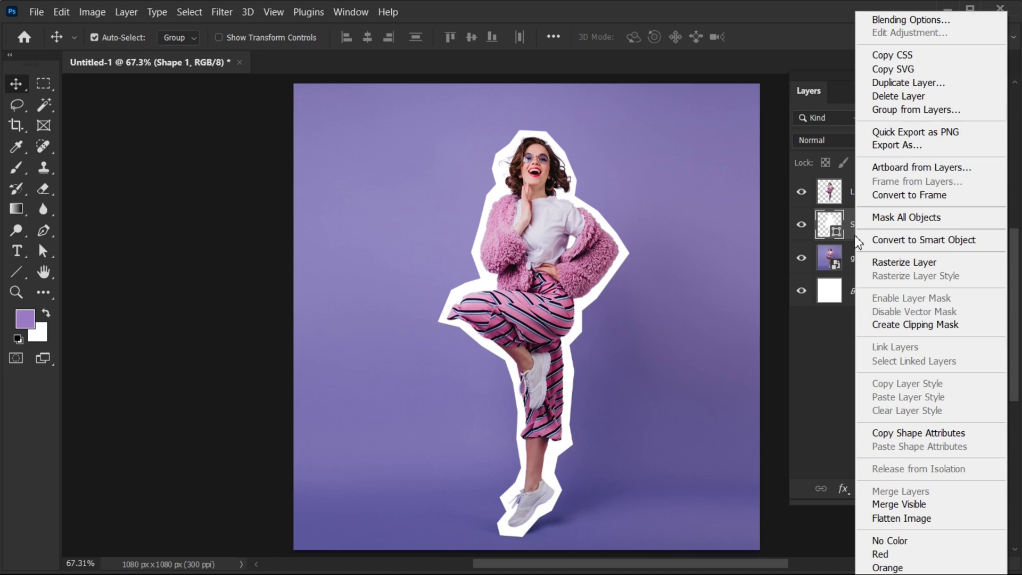
pyautogui.click(909, 20)
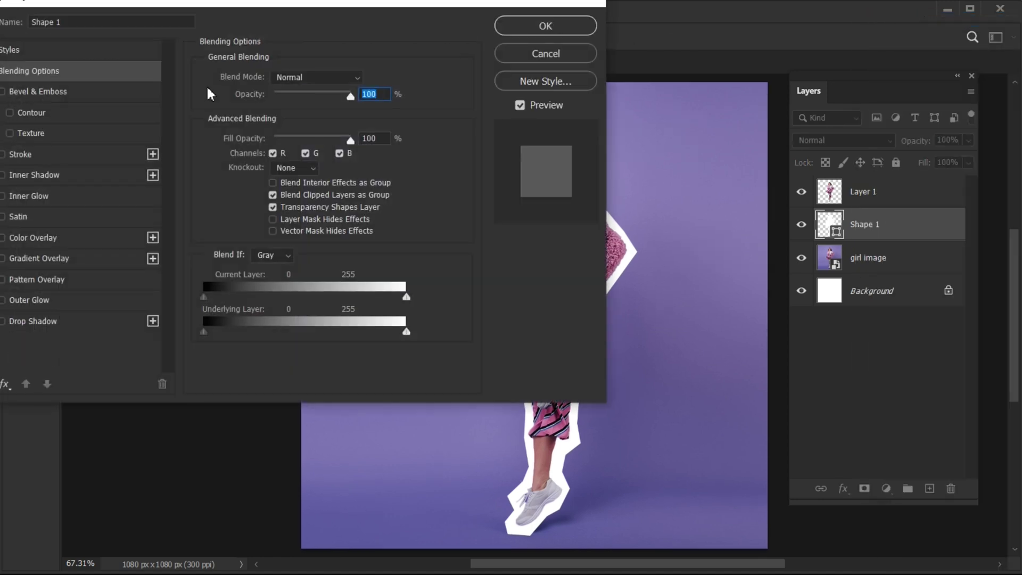
pyautogui.moveTo(148, 8); pyautogui.dragTo(606, 5)
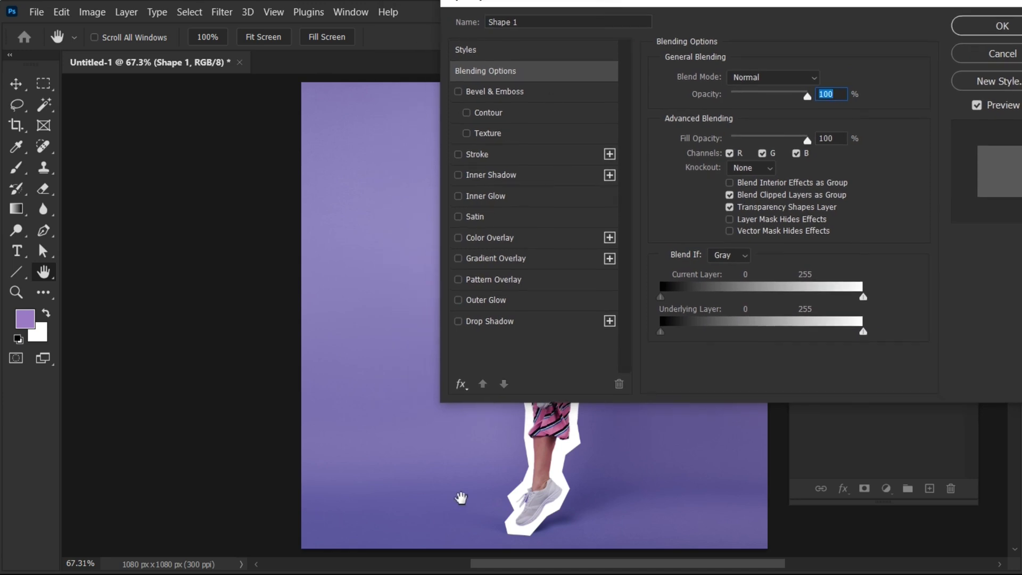
pyautogui.moveTo(503, 466); pyautogui.dragTo(358, 460)
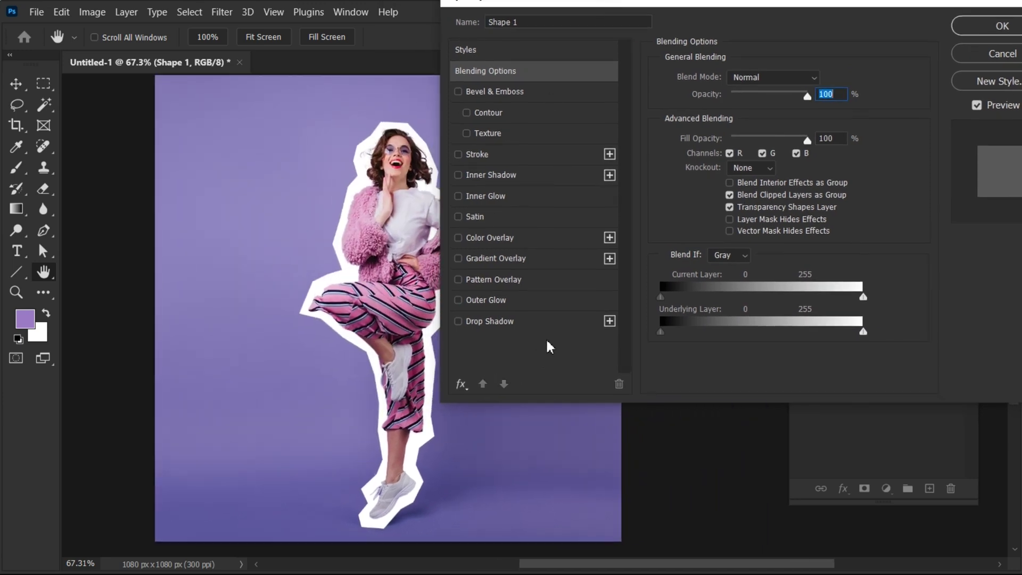
pyautogui.click(548, 322)
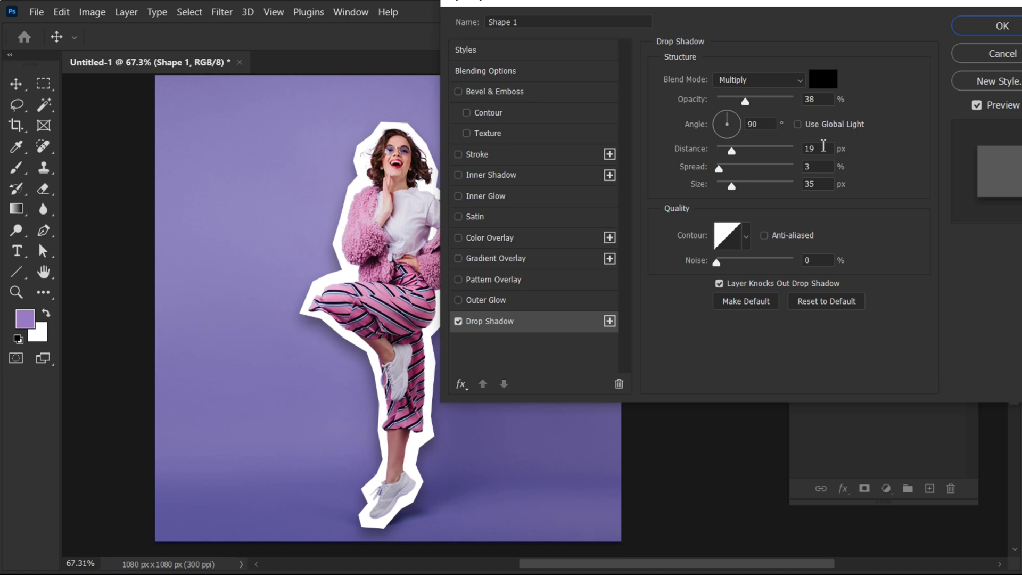
pyautogui.click(825, 168)
pyautogui.moveTo(729, 150); pyautogui.dragTo(724, 150)
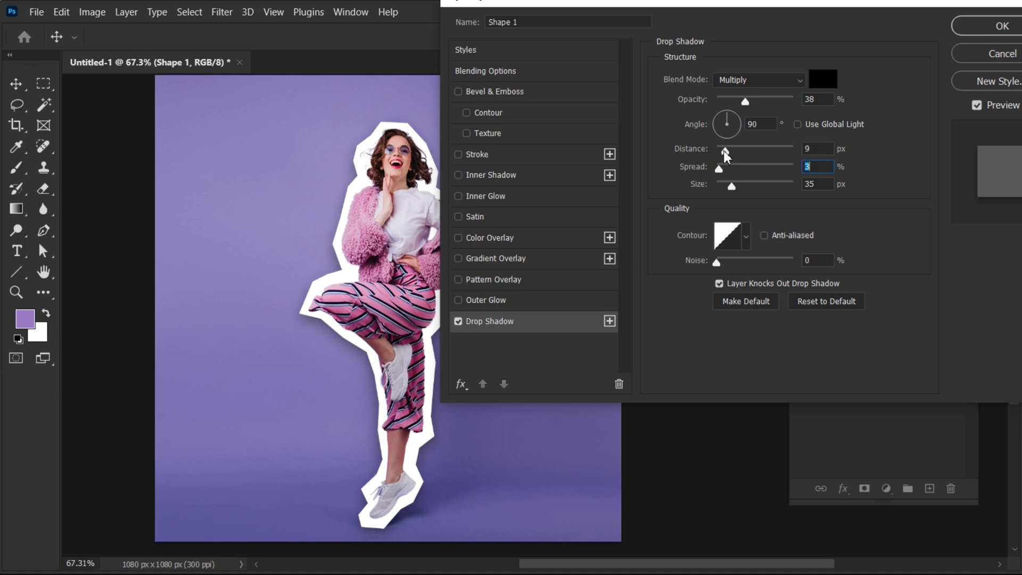
pyautogui.click(723, 151)
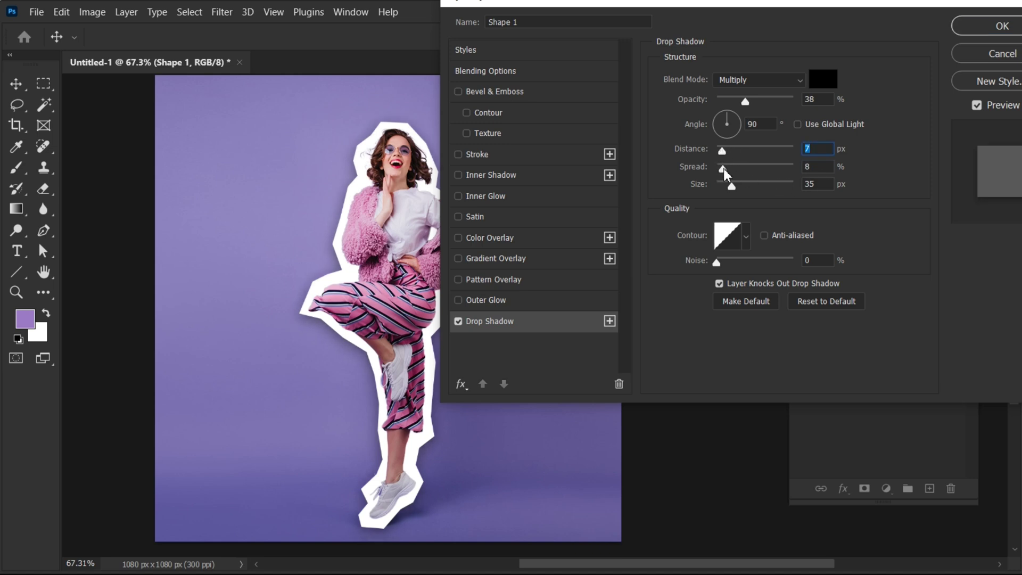
pyautogui.moveTo(748, 187); pyautogui.dragTo(733, 185)
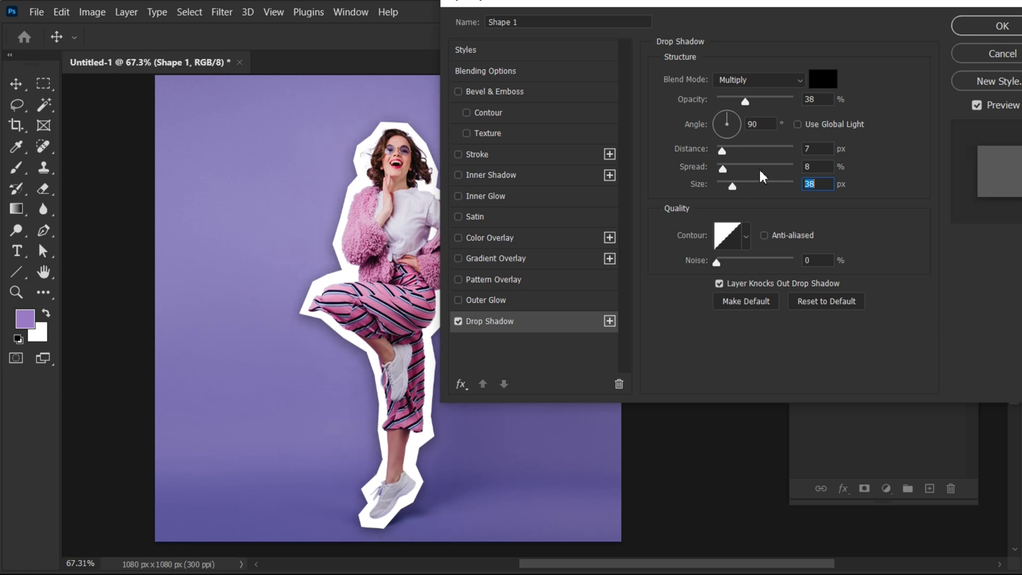
pyautogui.click(989, 21)
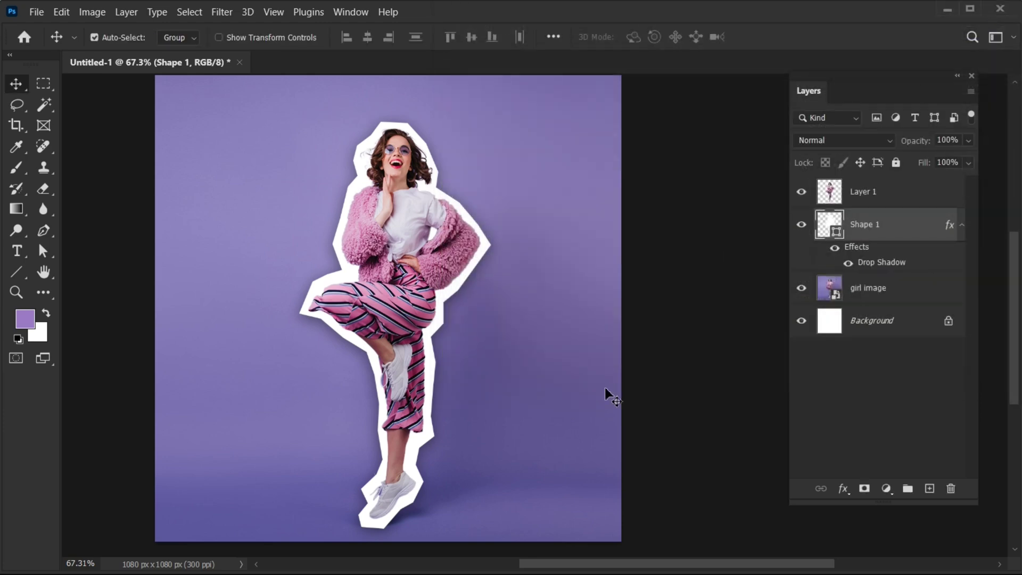
pyautogui.hscroll(-3, 605, 388)
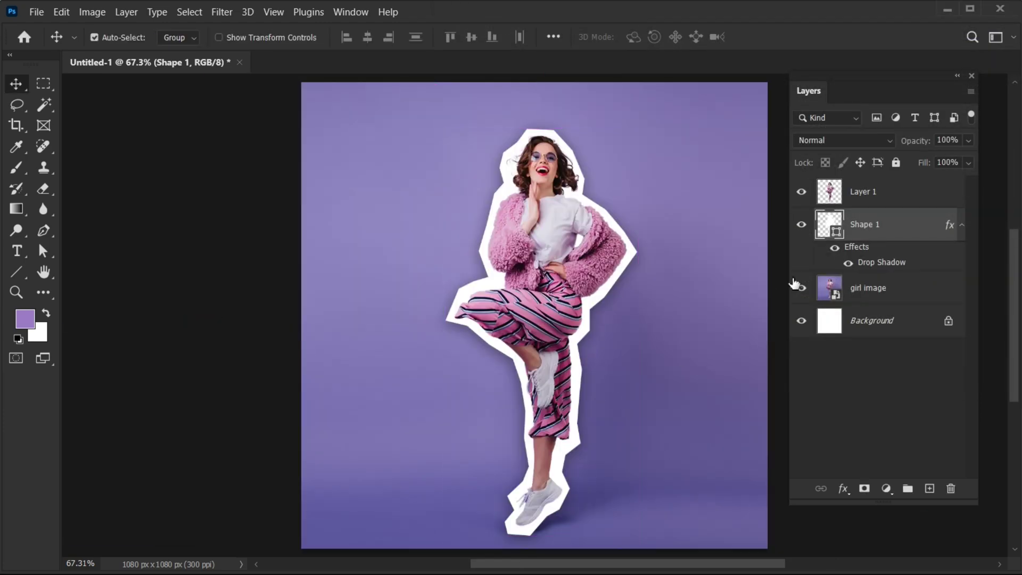
pyautogui.click(871, 204)
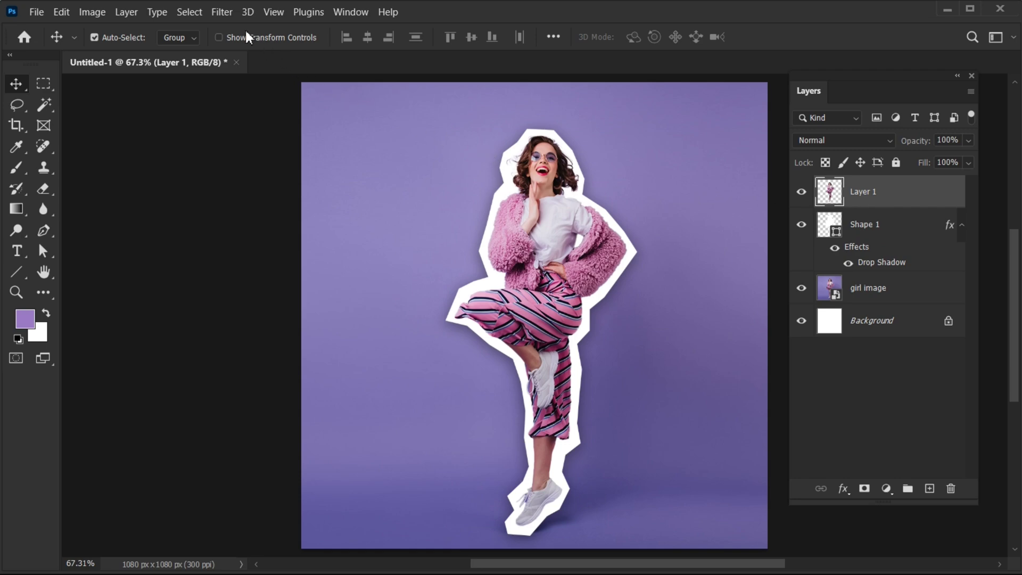
# - Preview several Filter Gallery textures on the woman, settling on Texturizer
pyautogui.click(219, 12)
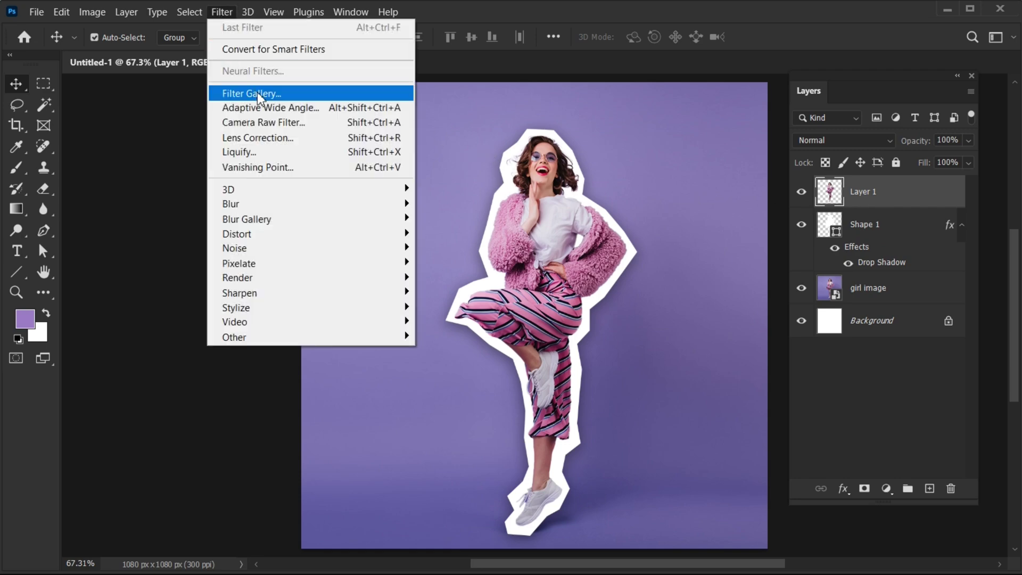
pyautogui.click(257, 93)
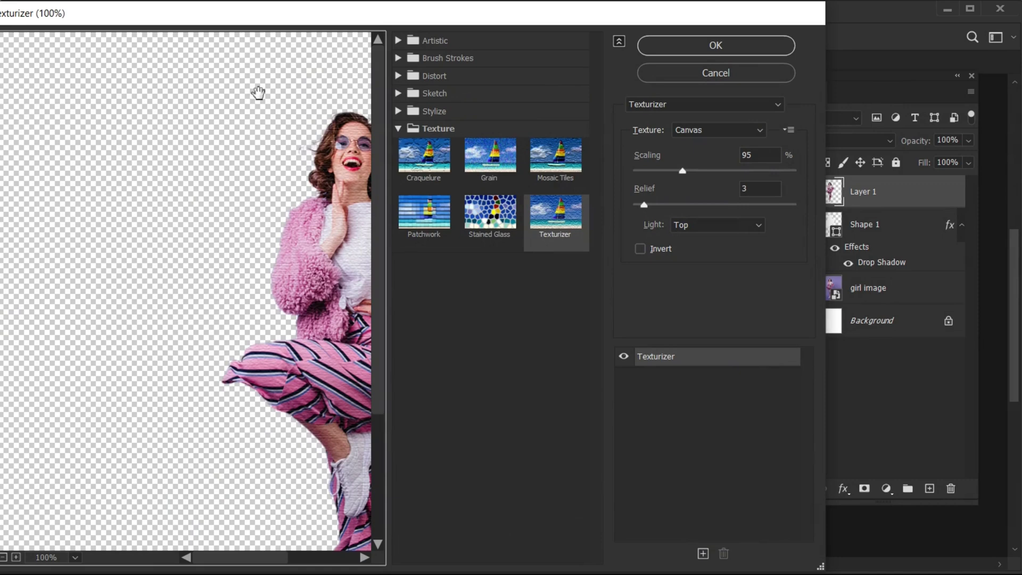
pyautogui.moveTo(339, 16); pyautogui.dragTo(396, 15)
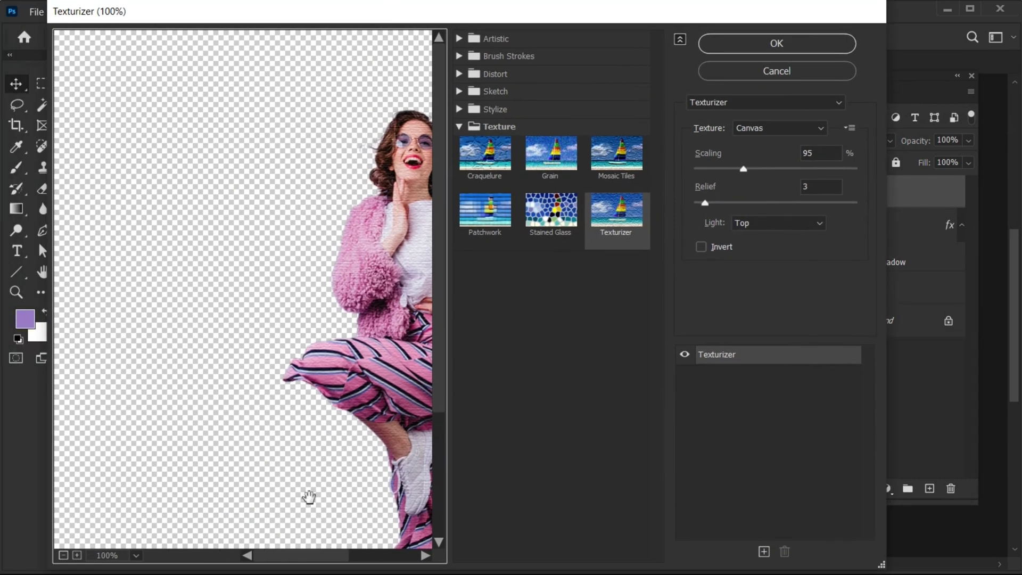
pyautogui.moveTo(308, 493); pyautogui.dragTo(233, 437)
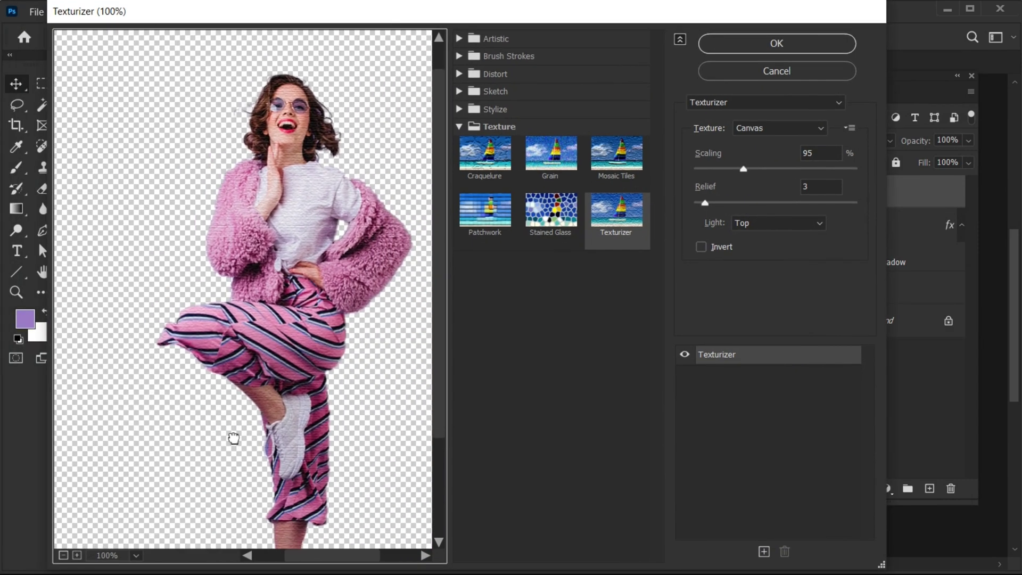
pyautogui.click(493, 152)
pyautogui.click(574, 154)
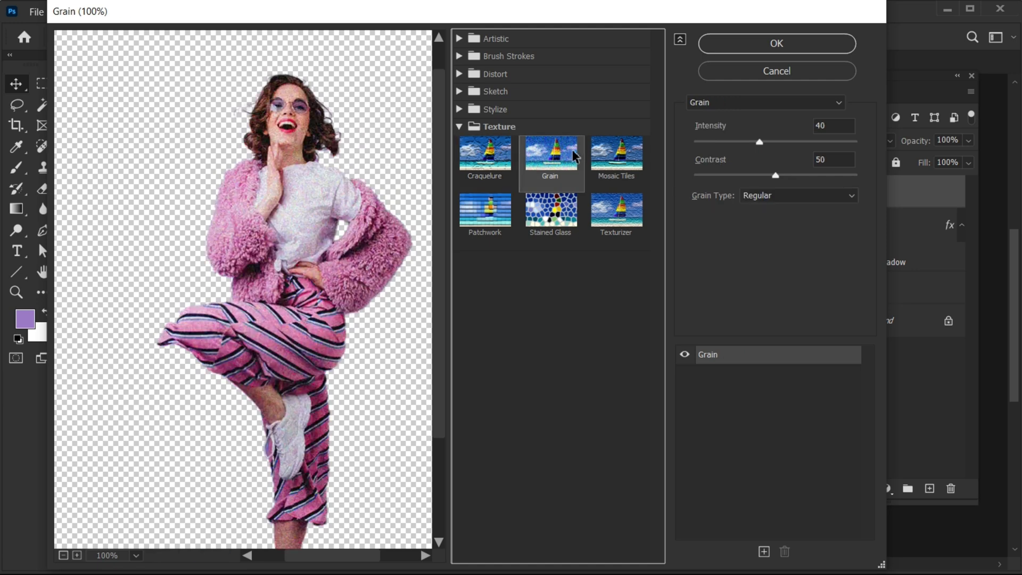
pyautogui.click(620, 159)
pyautogui.click(477, 228)
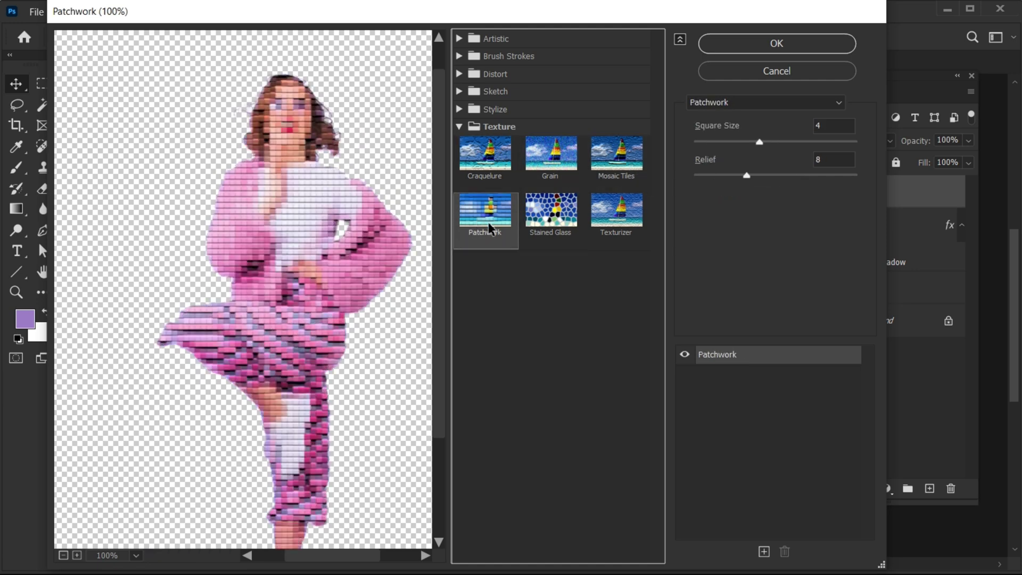
pyautogui.click(531, 224)
pyautogui.click(602, 226)
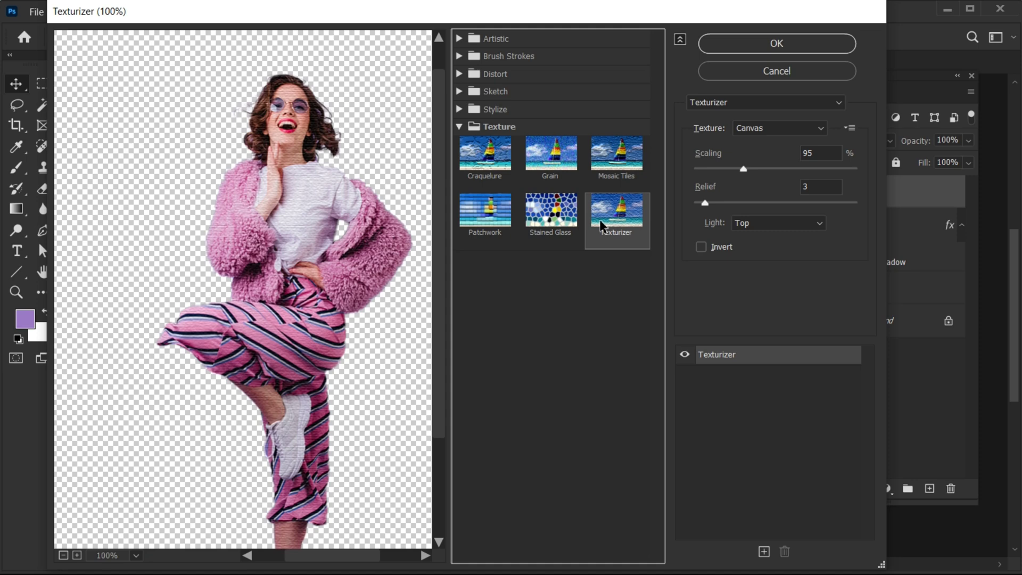
# - Apply the Canvas Texturizer at 92% scaling with relief 3
pyautogui.click(823, 153)
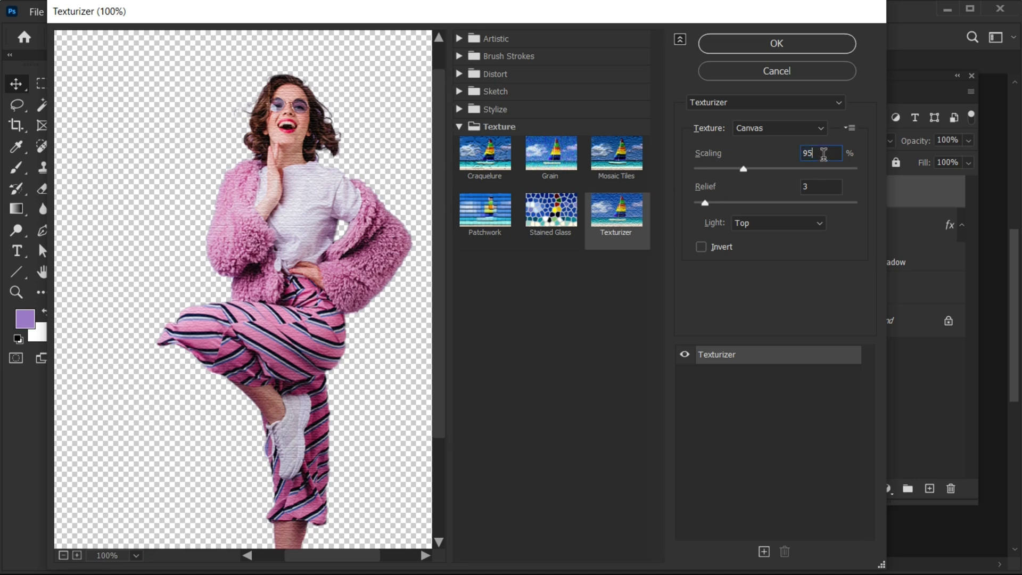
pyautogui.moveTo(742, 168); pyautogui.dragTo(739, 169)
pyautogui.click(835, 185)
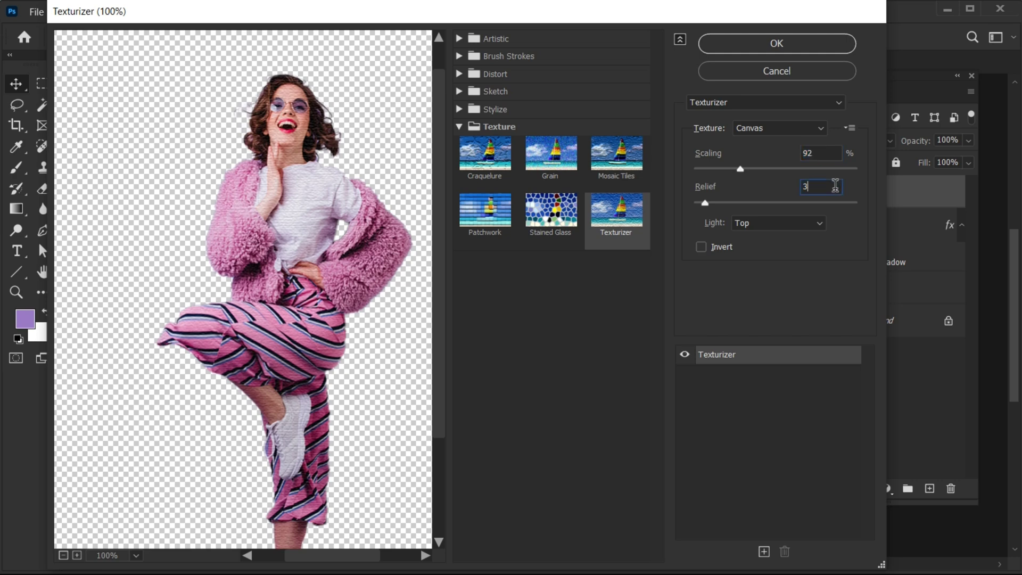
pyautogui.click(788, 45)
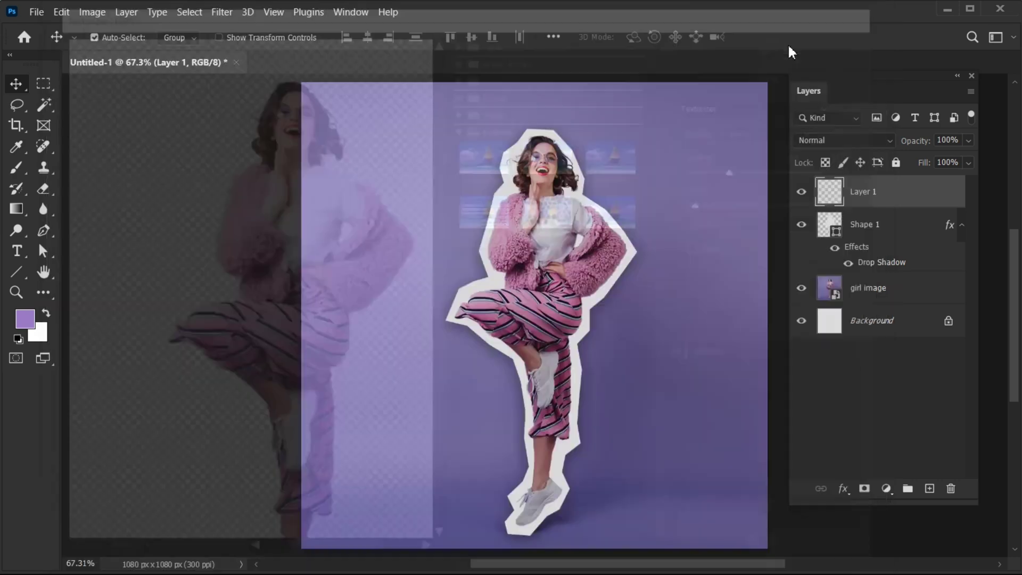
# - Embed crumpled-white-paper above the girl image layer, covering the whole canvas
pyautogui.click(868, 292)
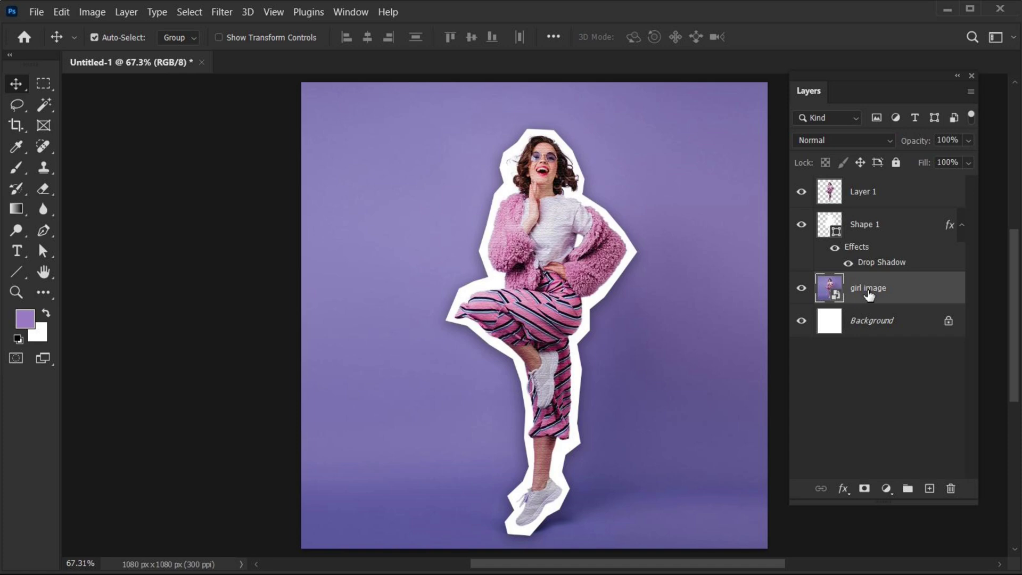
pyautogui.click(40, 16)
pyautogui.click(125, 315)
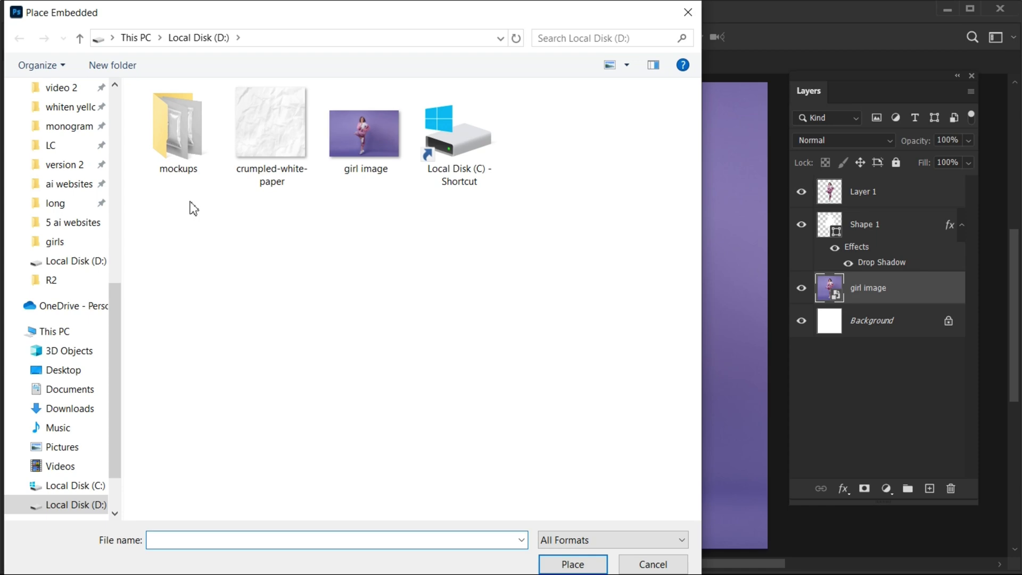
pyautogui.click(251, 141)
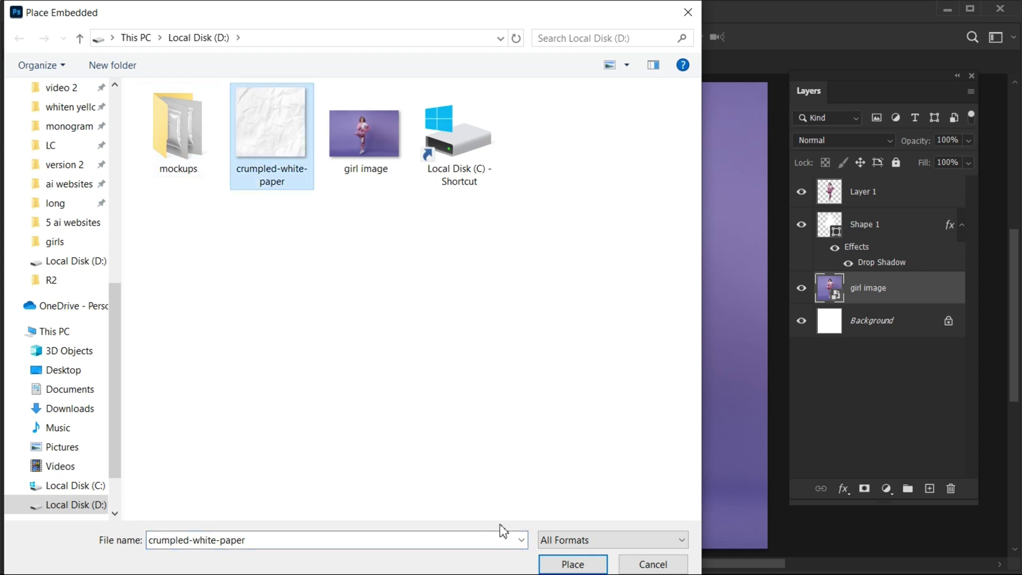
pyautogui.click(548, 562)
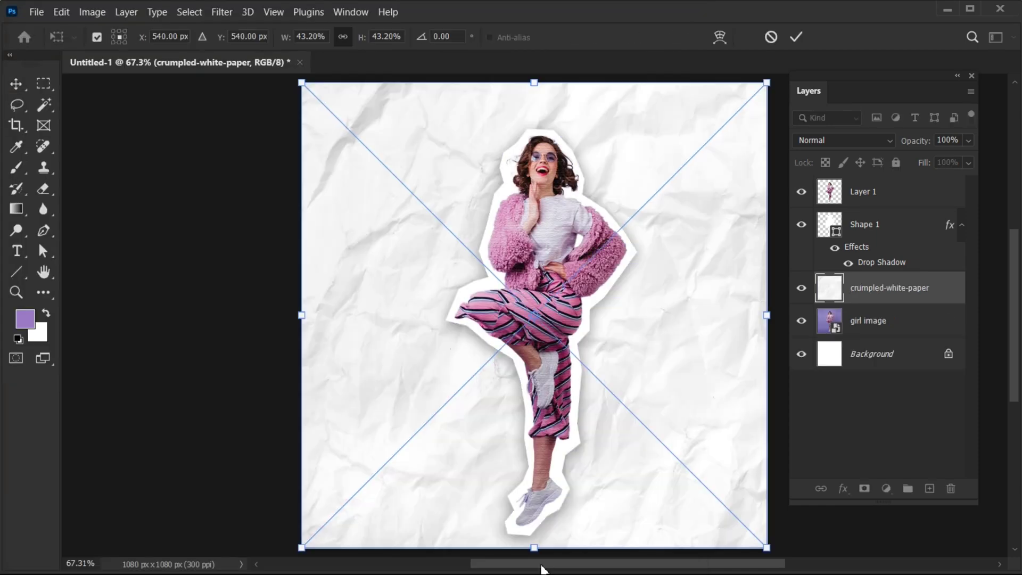
pyautogui.click(795, 37)
pyautogui.moveTo(653, 401); pyautogui.dragTo(650, 399)
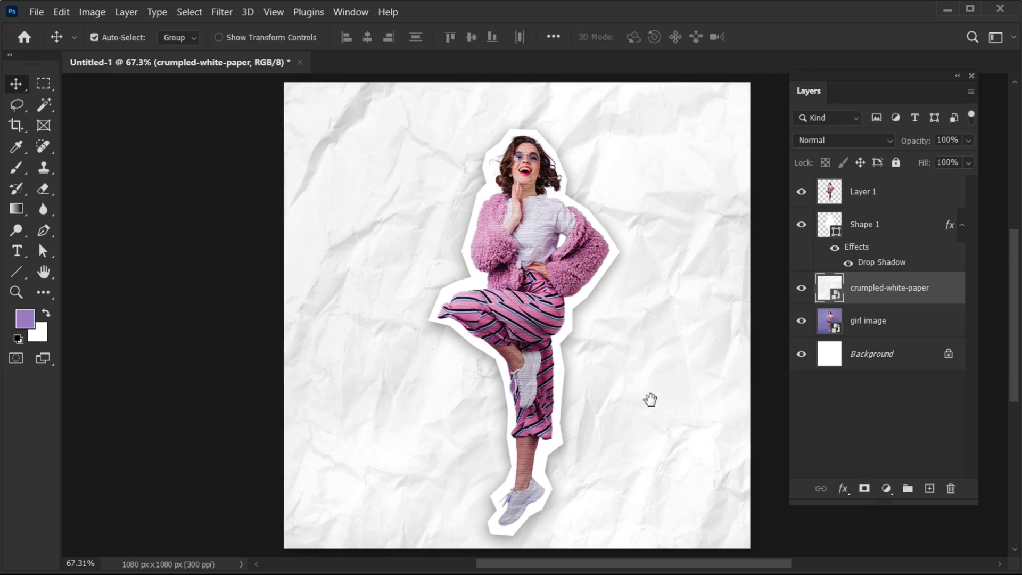
# - Set the crumpled-white-paper layer to Multiply, then show Shape 1's border path with Path Selection
pyautogui.click(816, 138)
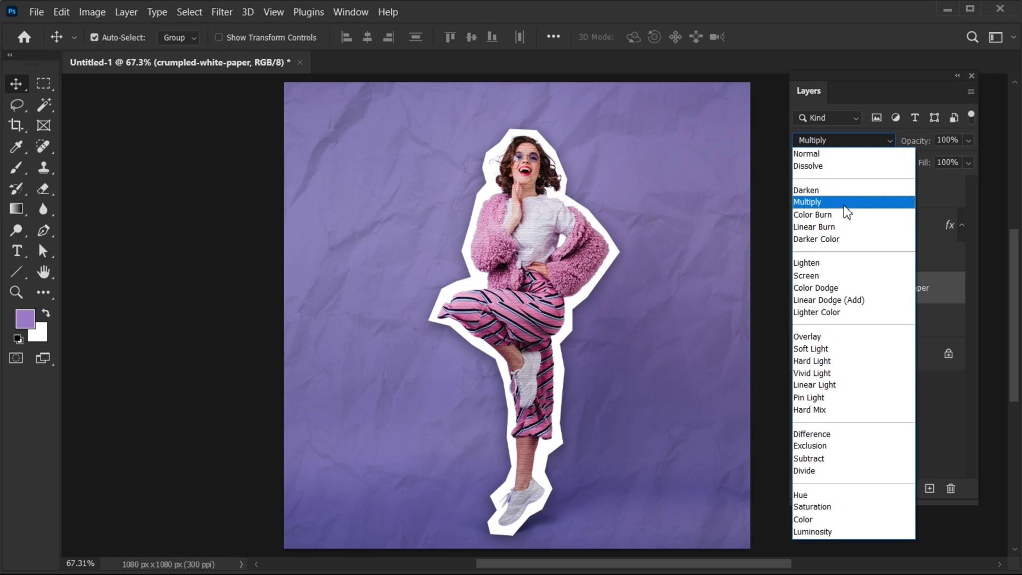
pyautogui.click(844, 205)
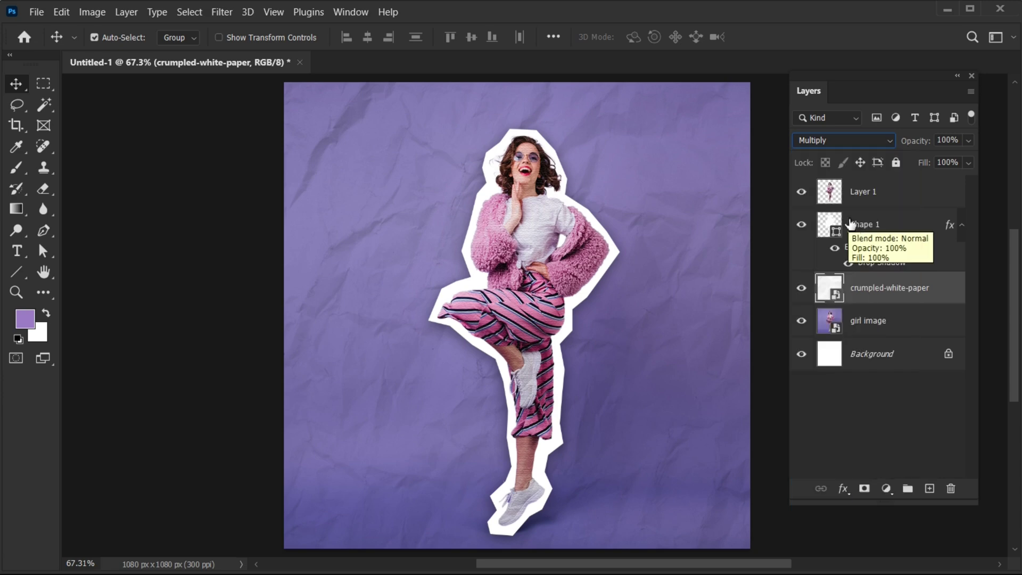
pyautogui.click(849, 223)
pyautogui.click(43, 251)
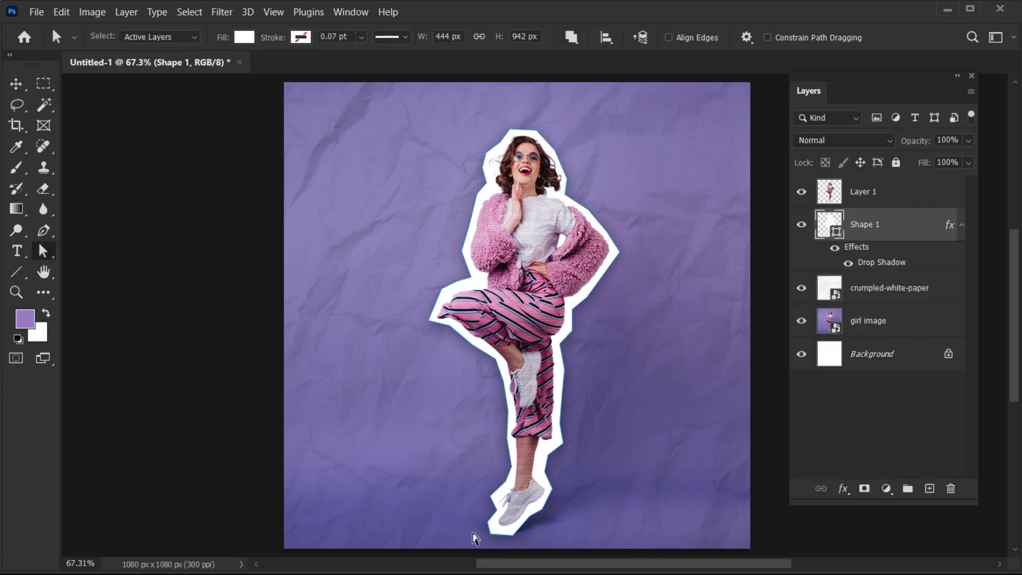
pyautogui.click(491, 499)
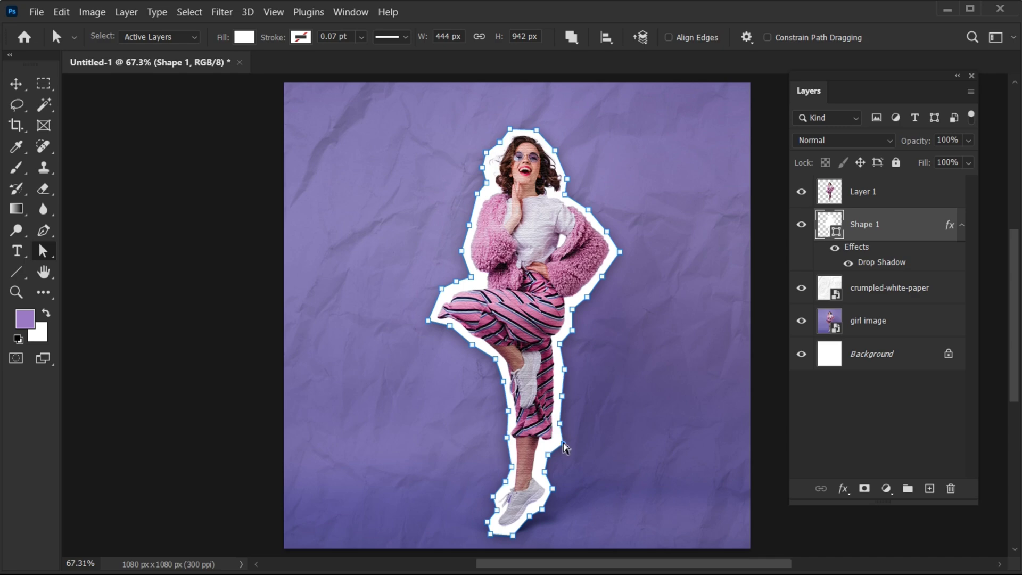
# - Deselect the border path, collapse the Layers panel, and zoom in to inspect the textured legs and shoes
pyautogui.click(716, 431)
pyautogui.click(958, 77)
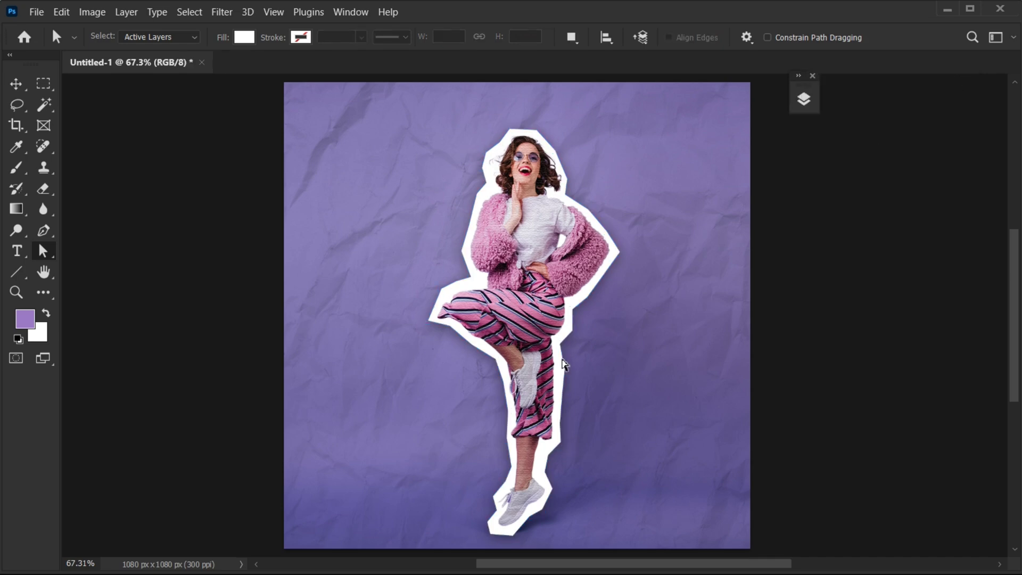
pyautogui.moveTo(498, 387); pyautogui.dragTo(518, 405)
pyautogui.moveTo(586, 240); pyautogui.dragTo(587, 180)
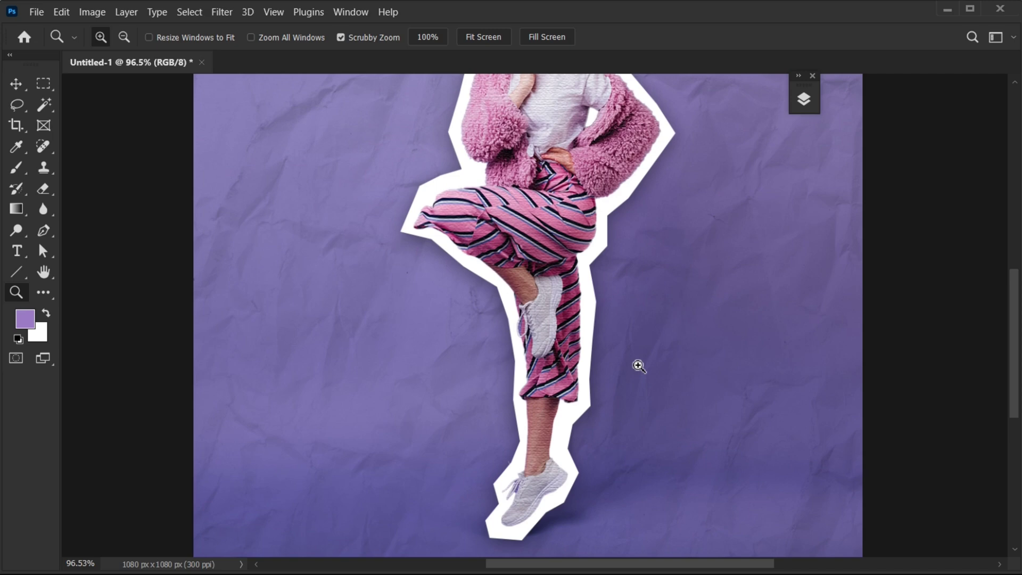